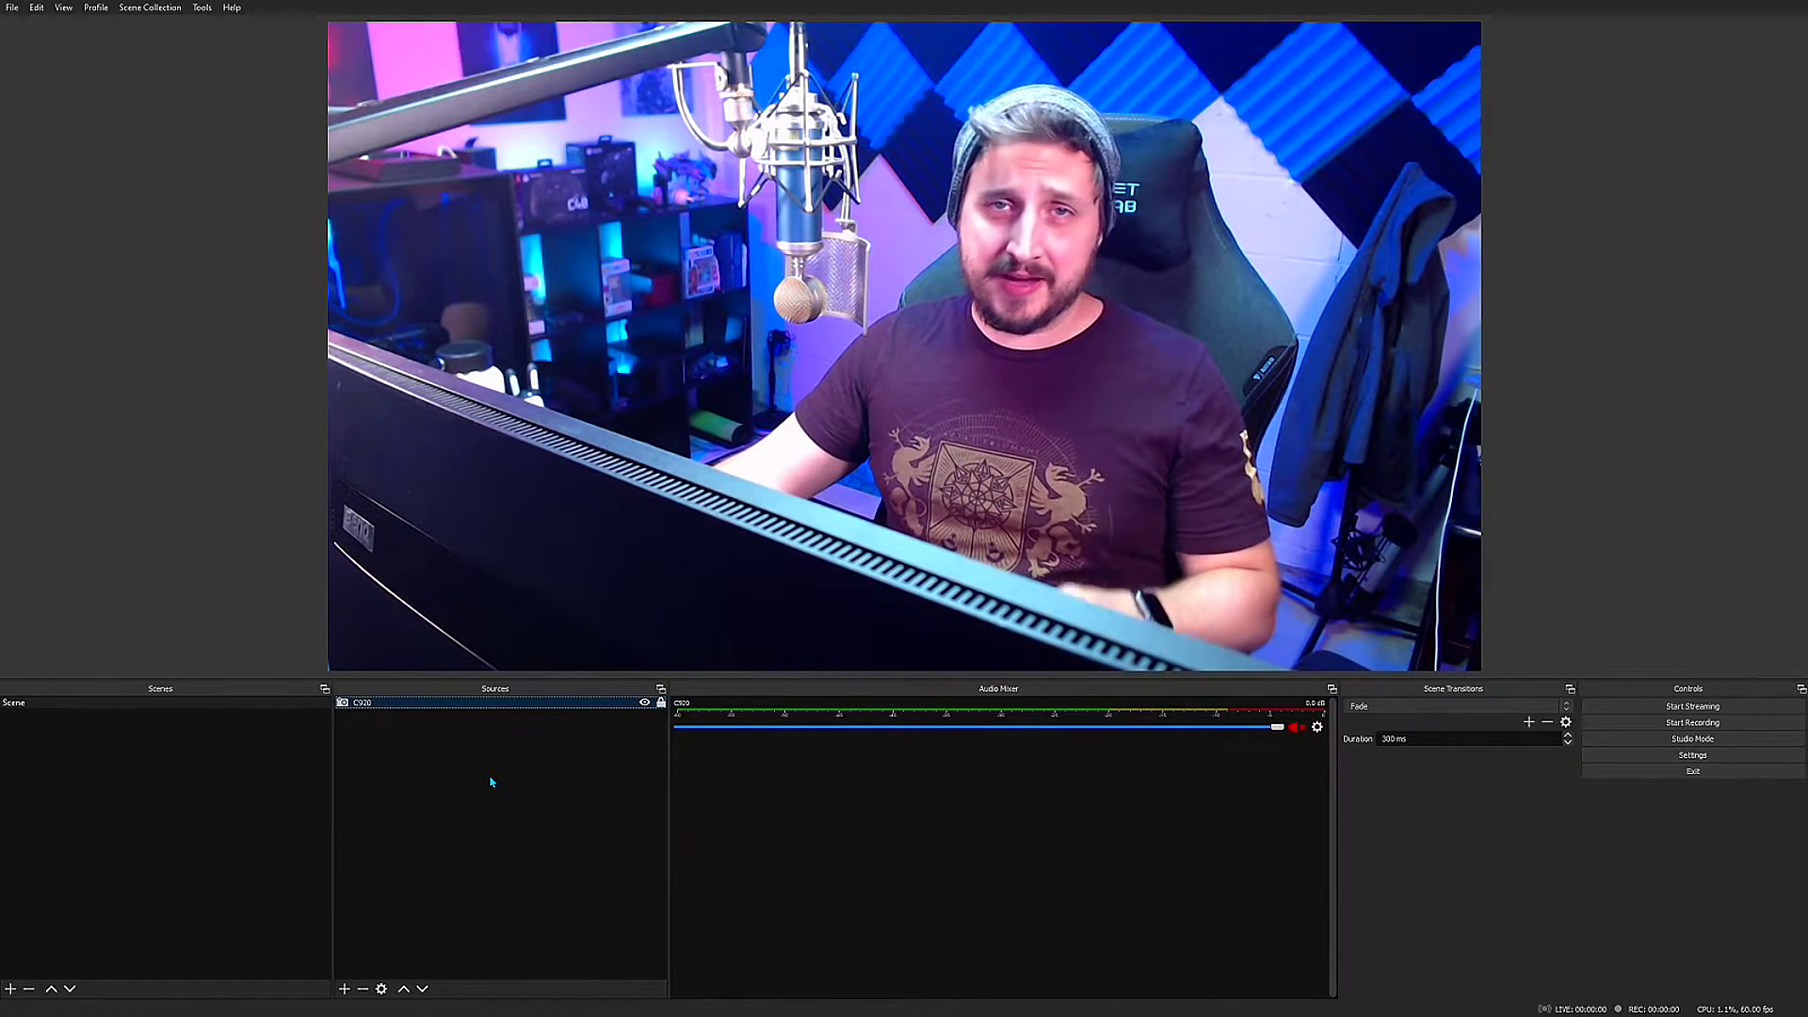
# In the C920's video configuration, turn off auto white balance and raise it from 6080 to 6500.
pyautogui.doubleClick(409, 708)
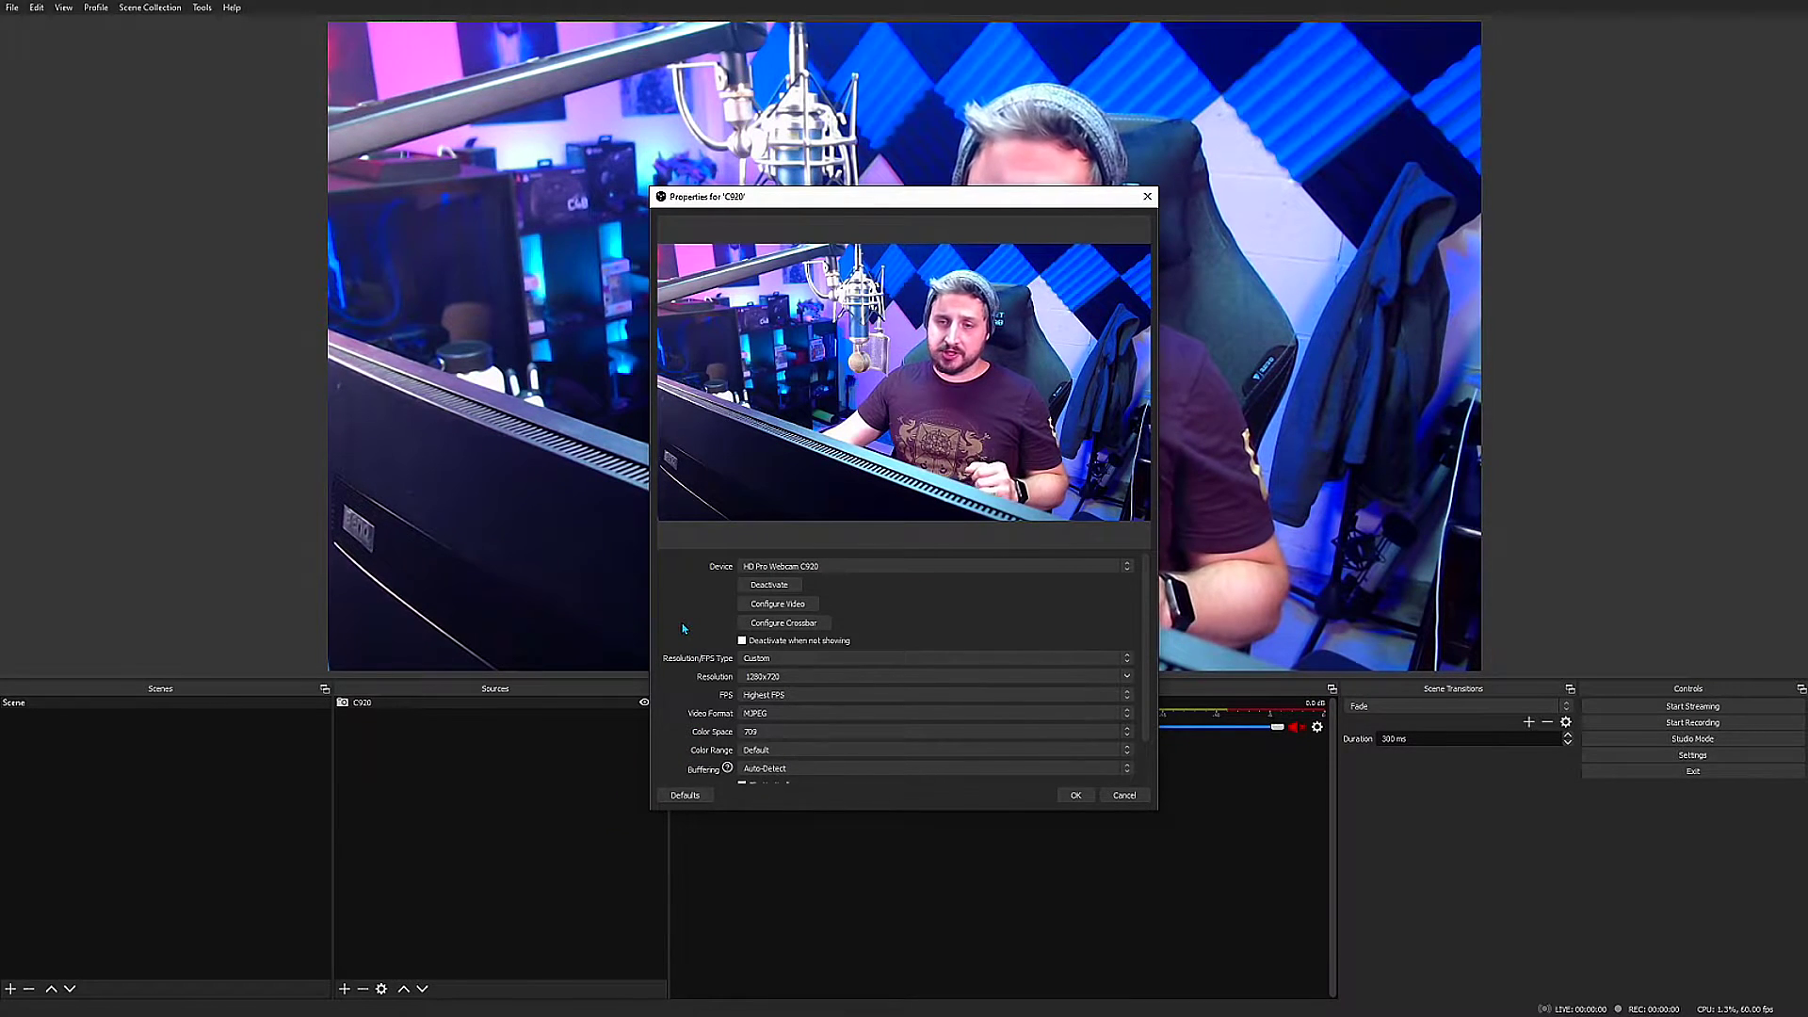
pyautogui.click(768, 607)
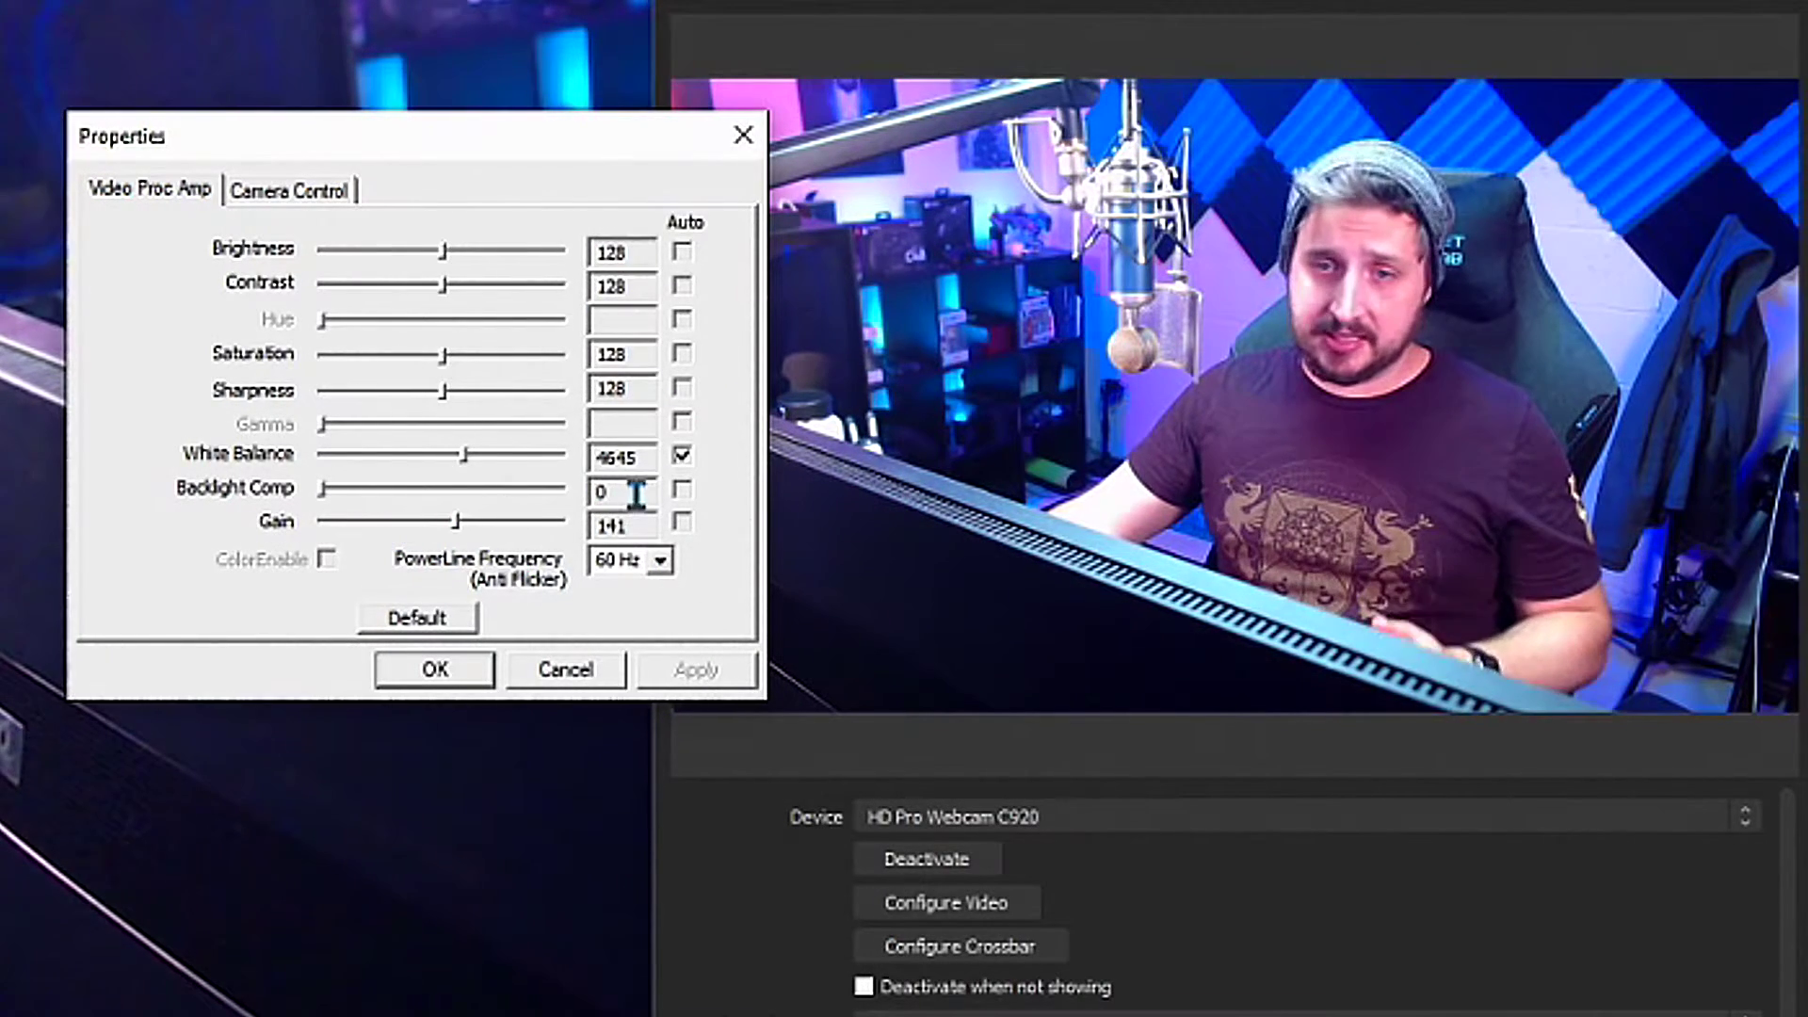
pyautogui.click(682, 458)
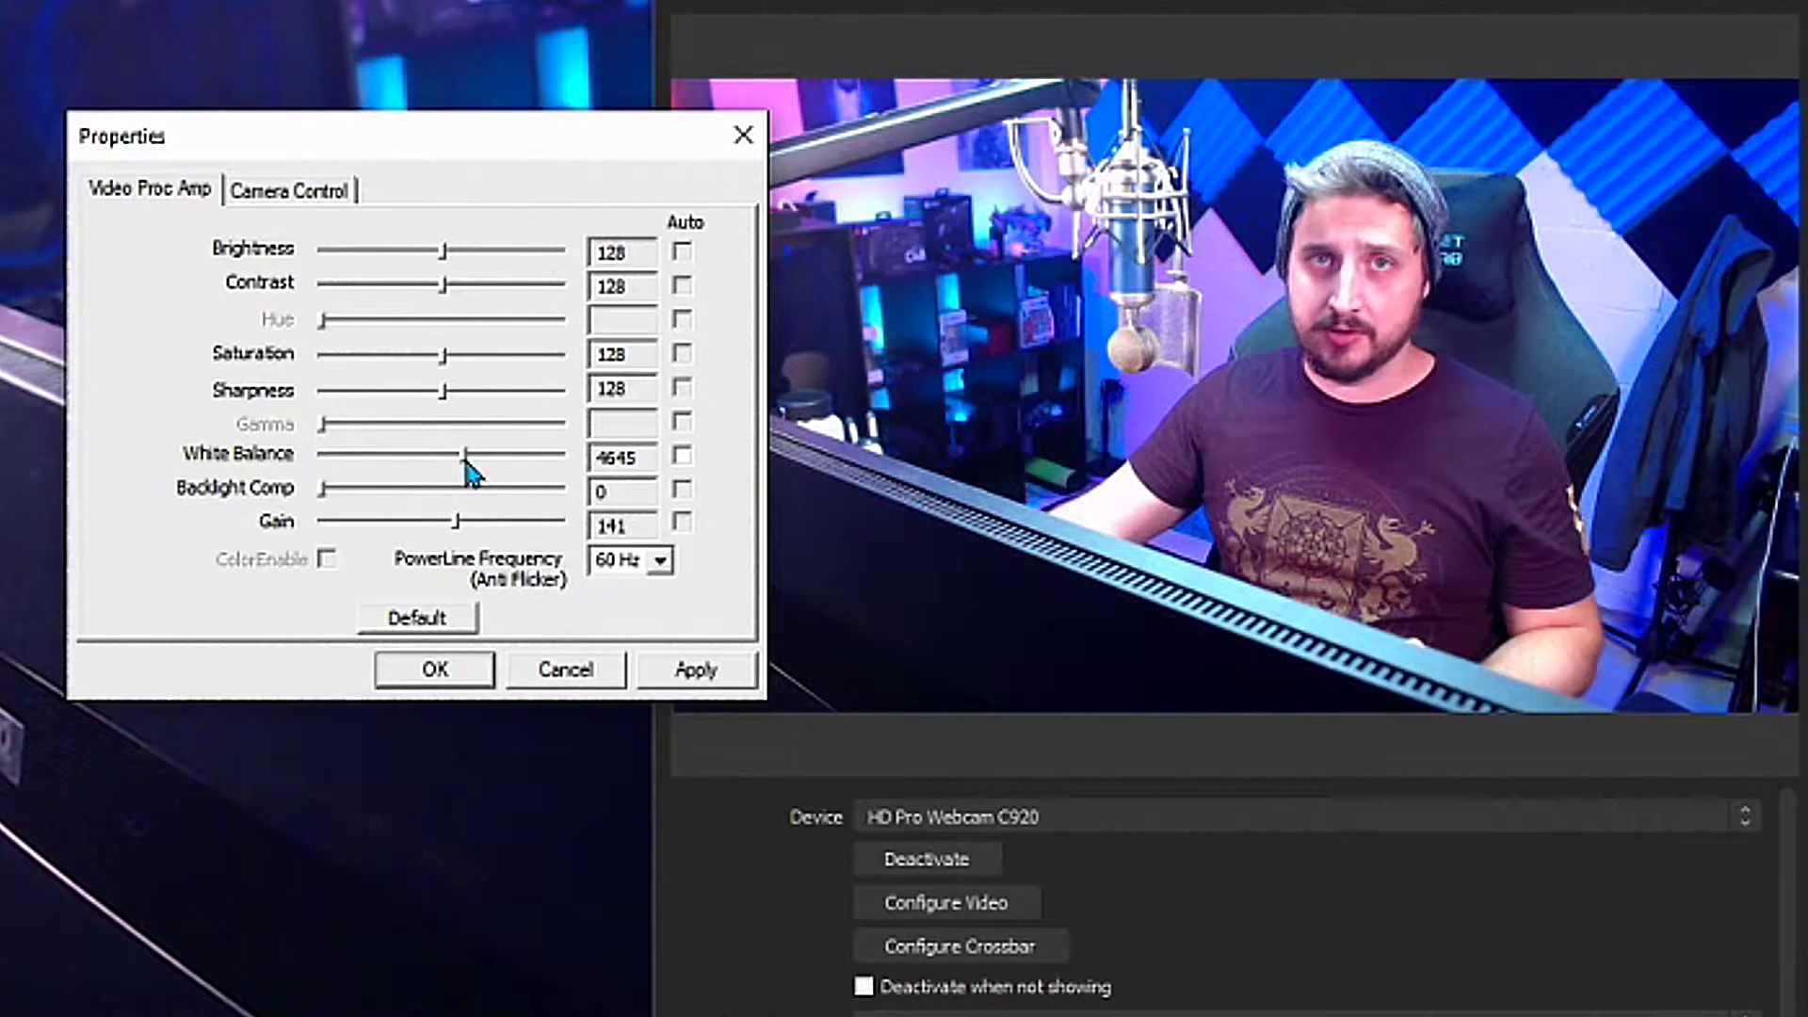
pyautogui.moveTo(465, 459); pyautogui.dragTo(549, 480)
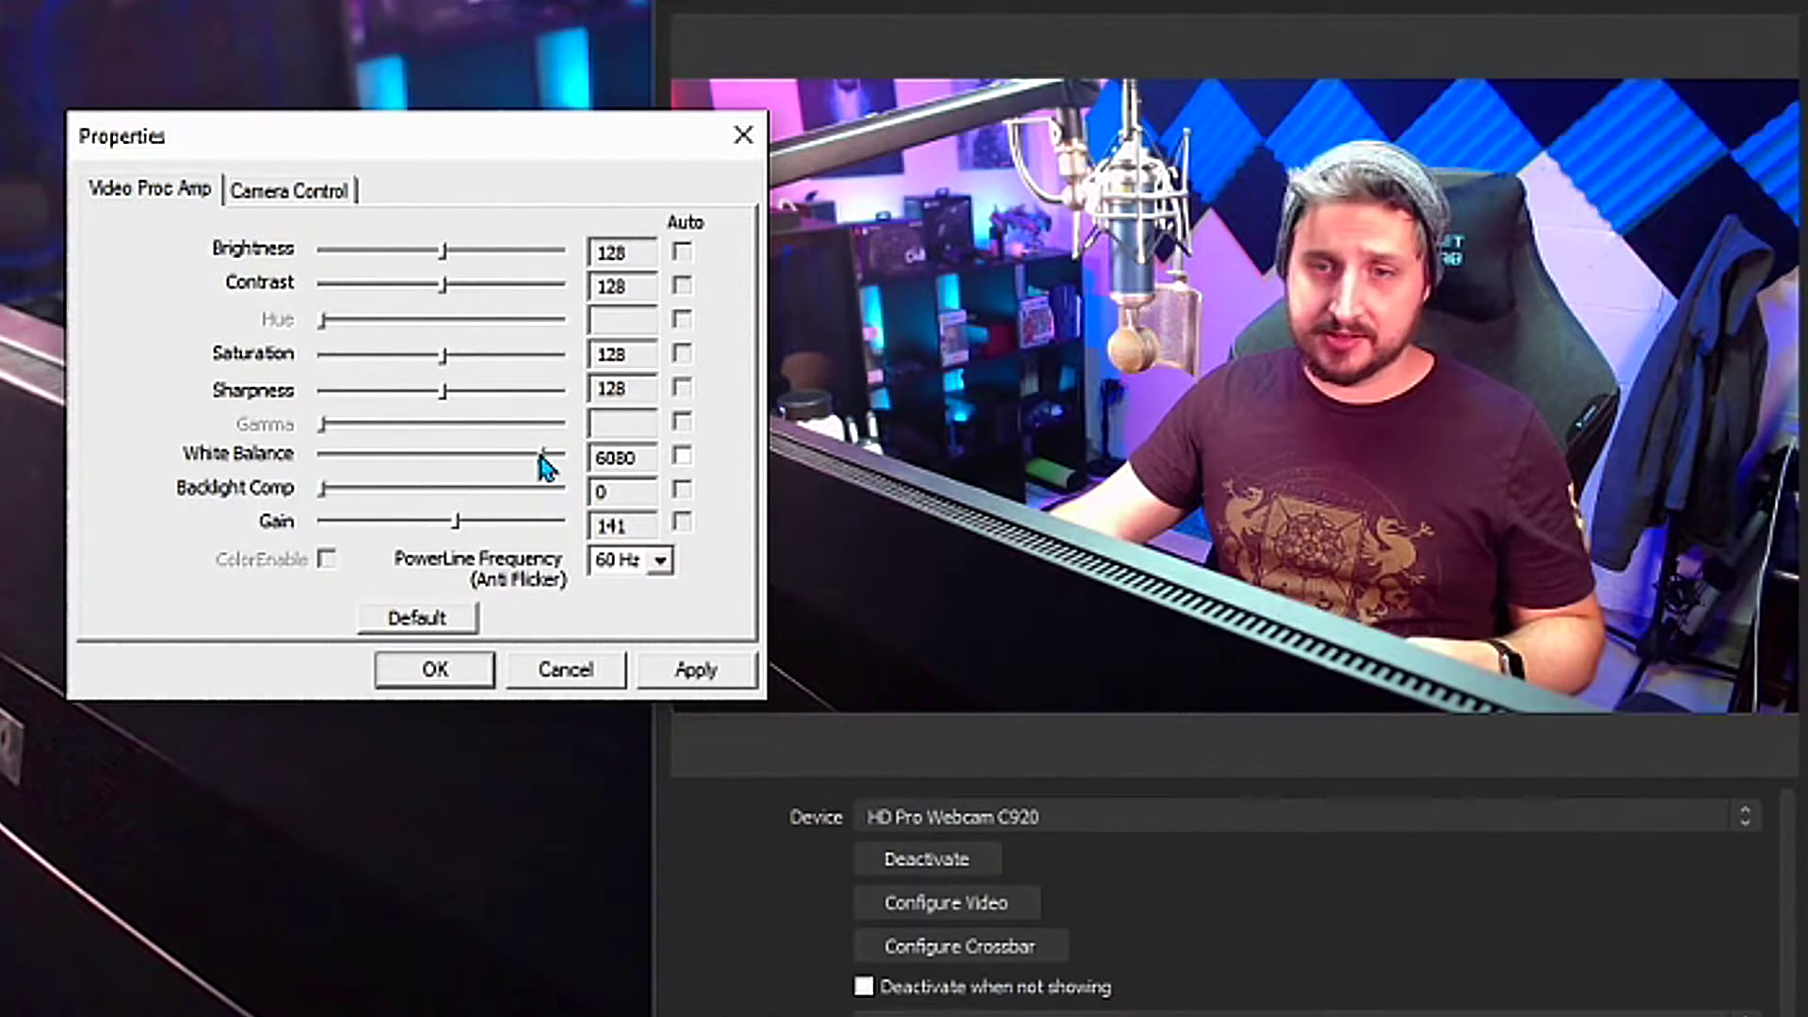
pyautogui.moveTo(544, 456); pyautogui.dragTo(687, 489)
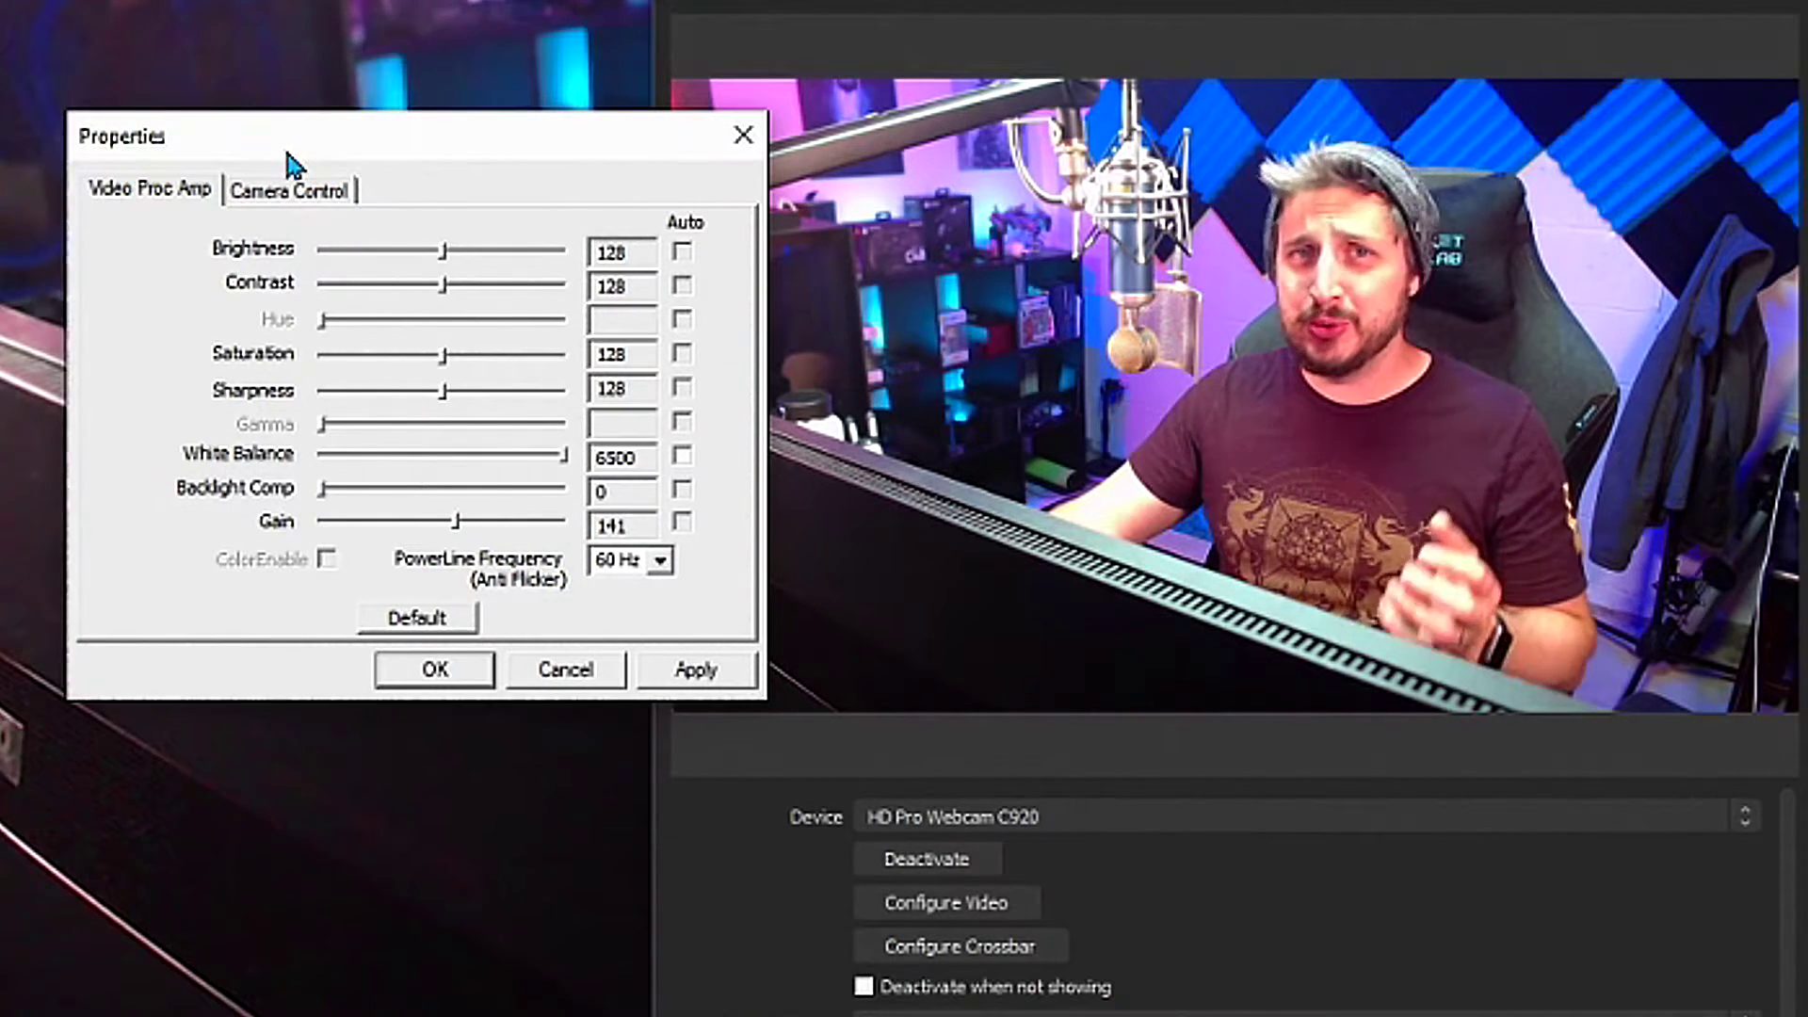
# Under Camera Control, disable Exposure Auto and settle the exposure slider at -6.
pyautogui.click(341, 192)
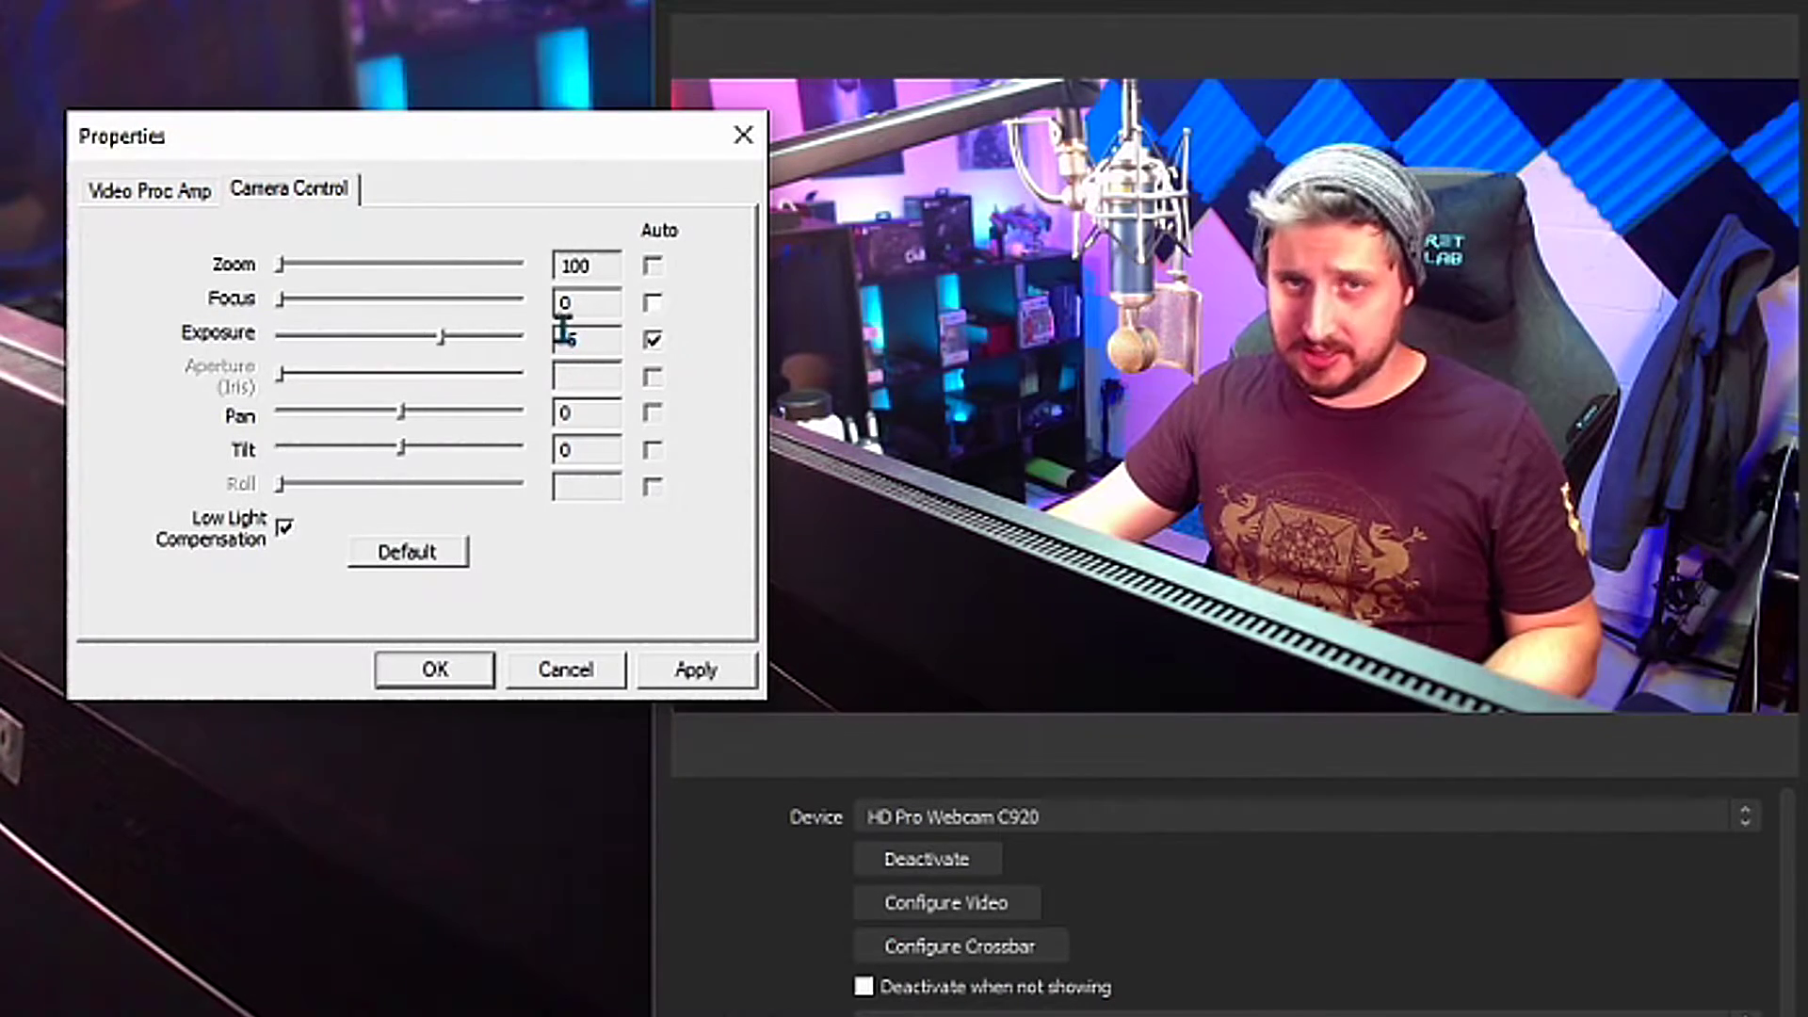
pyautogui.click(652, 339)
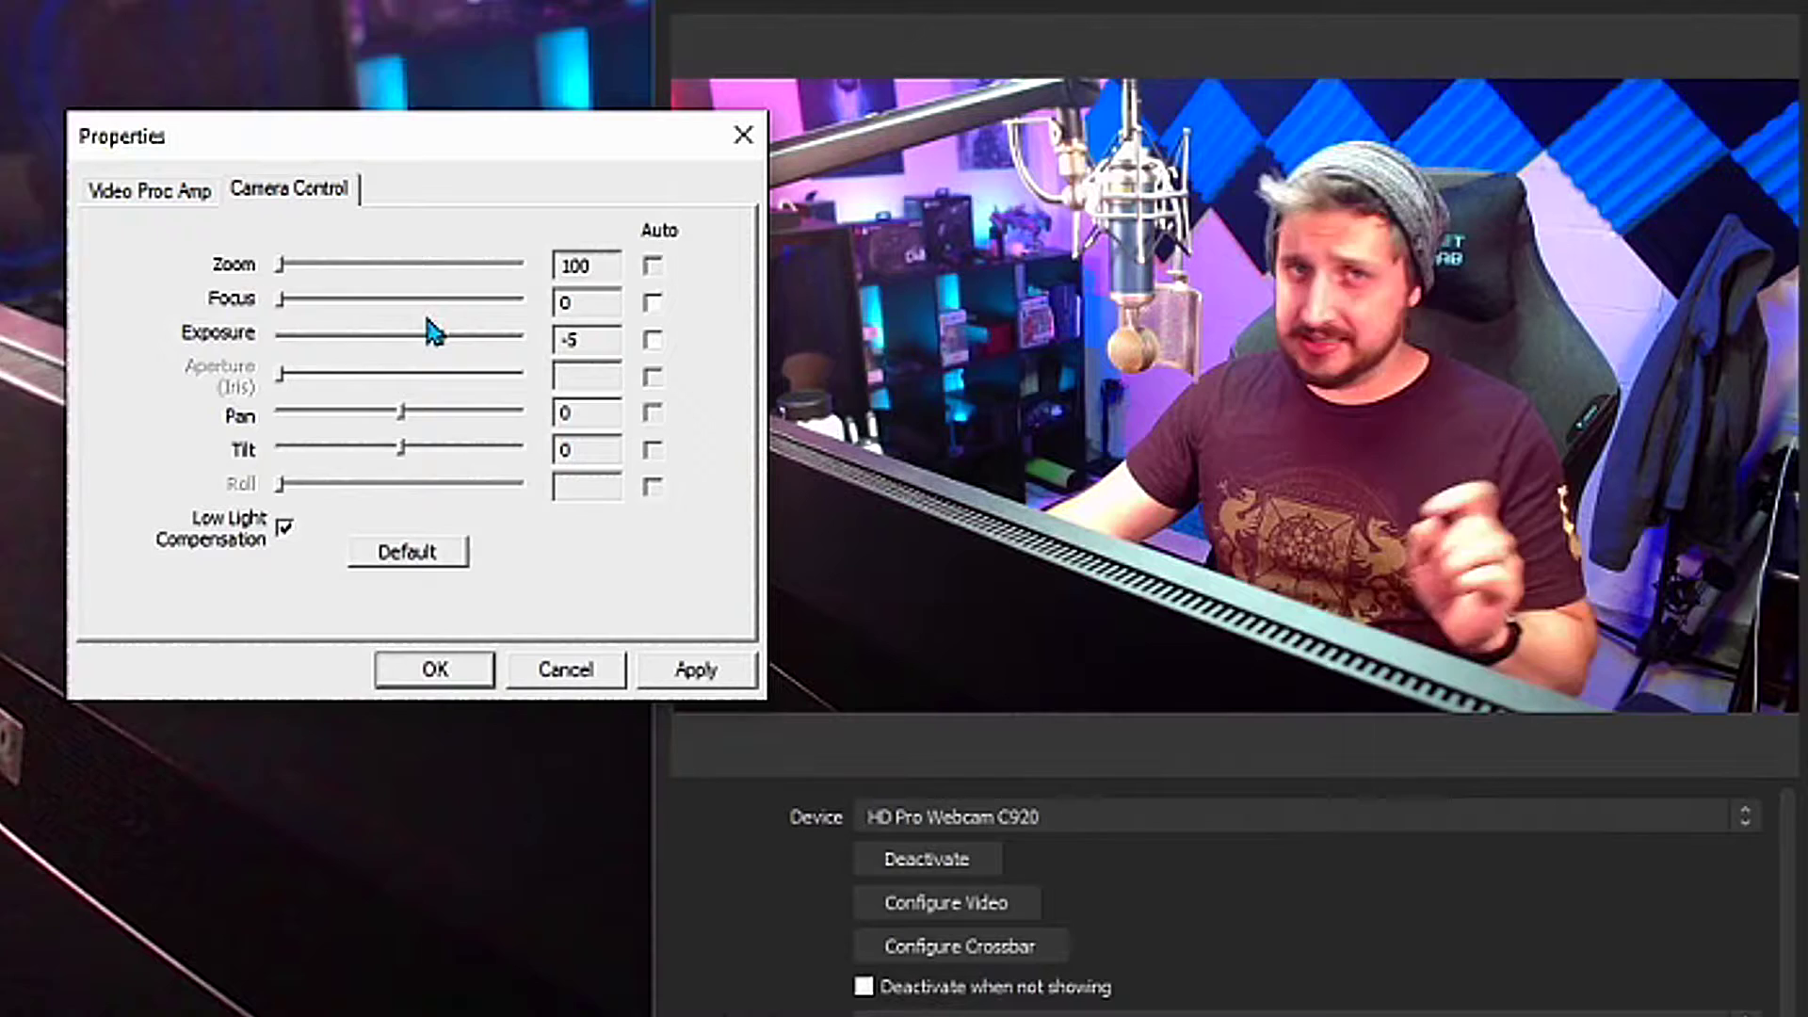
pyautogui.click(429, 346)
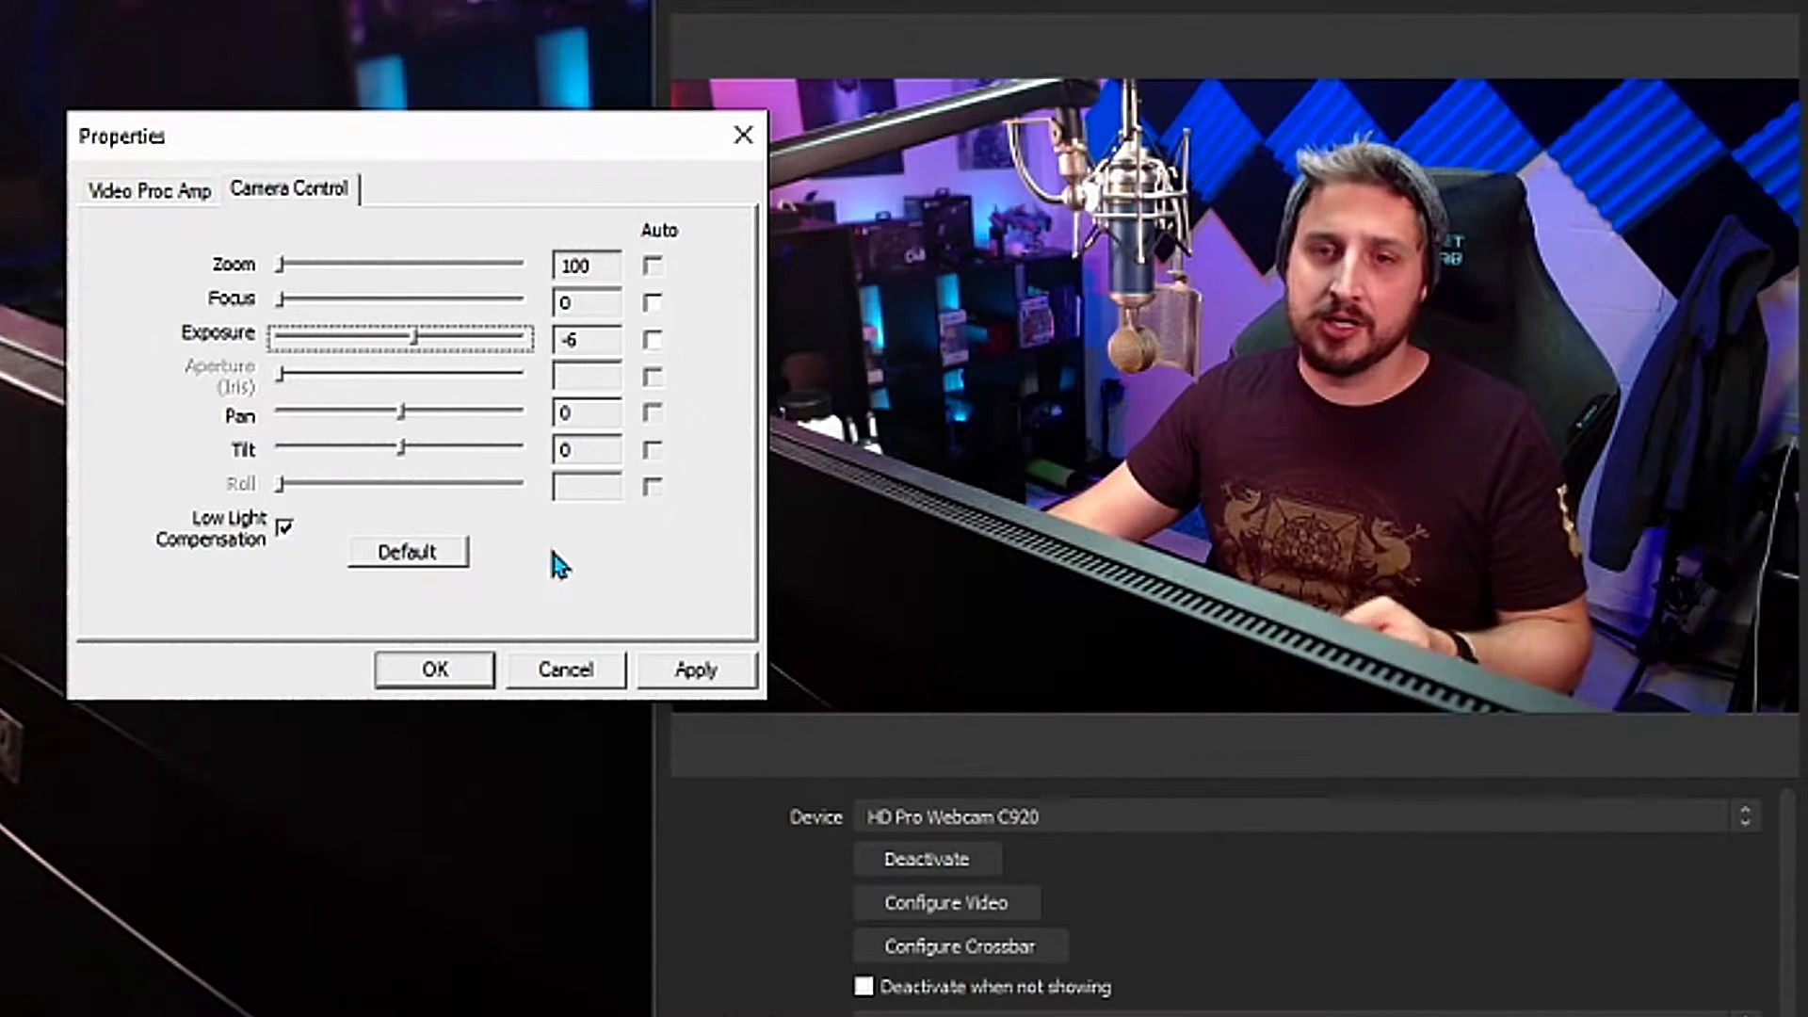
pyautogui.click(398, 341)
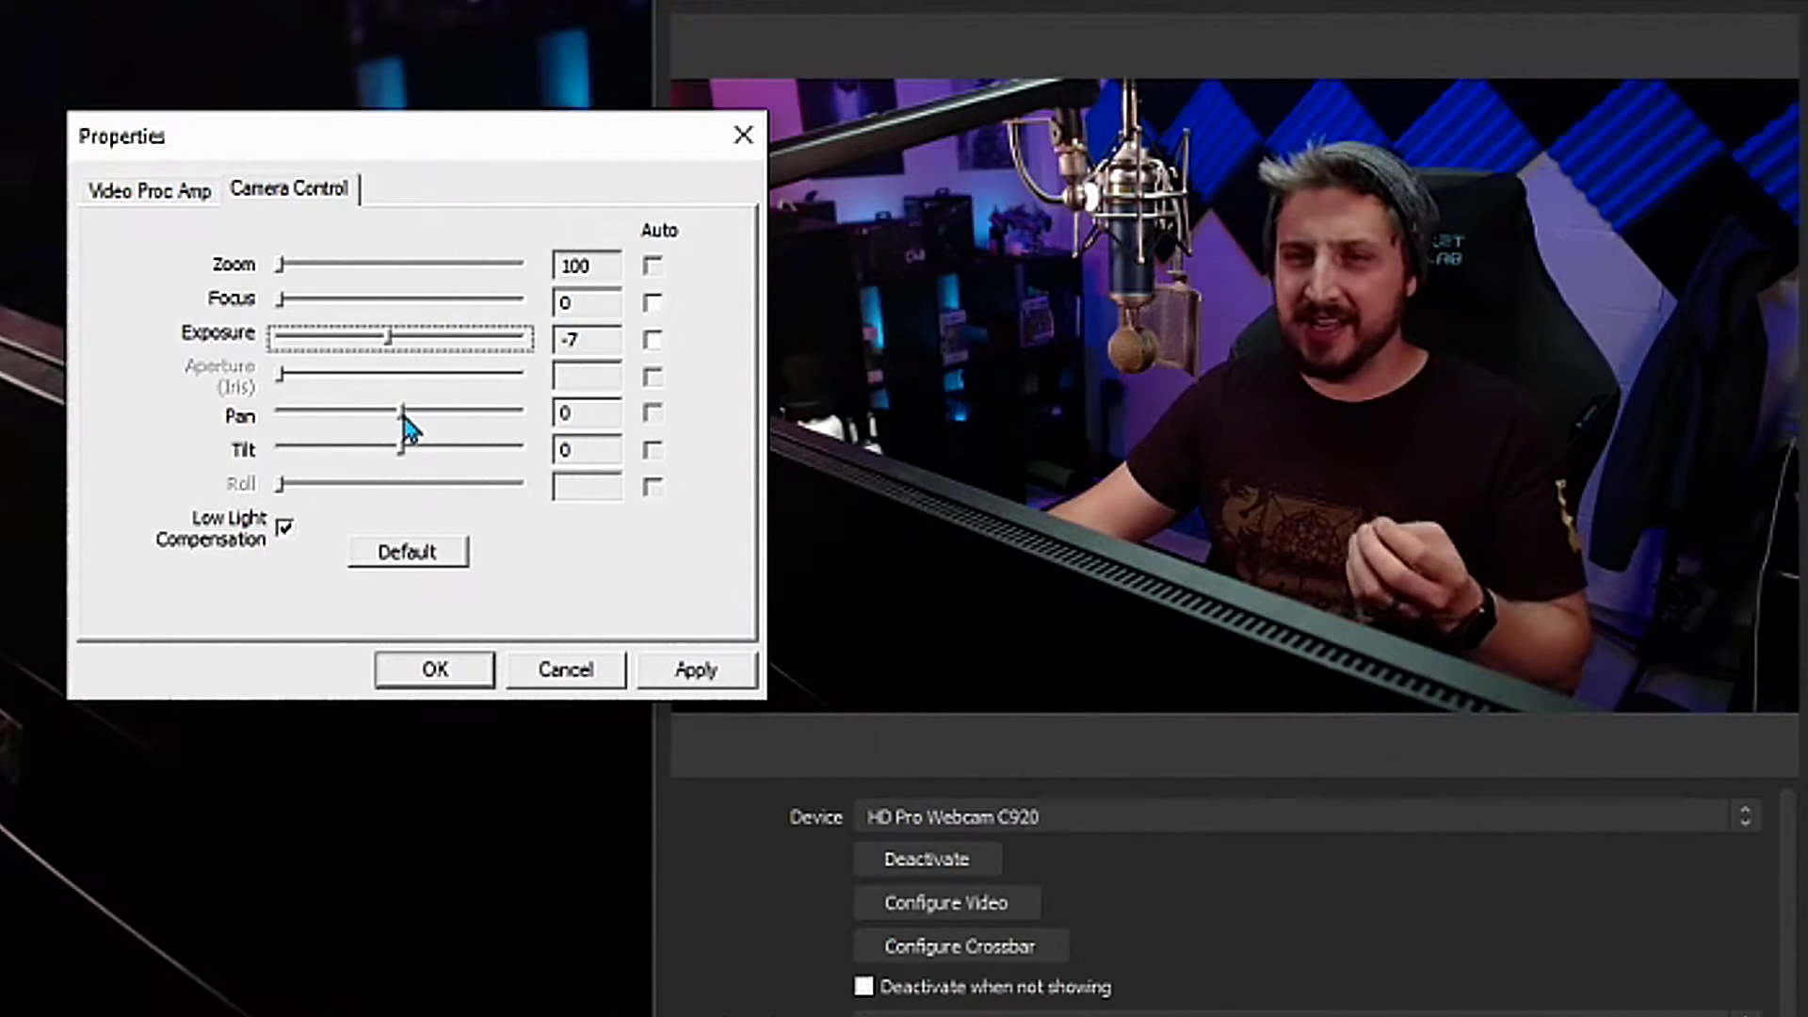
pyautogui.click(414, 341)
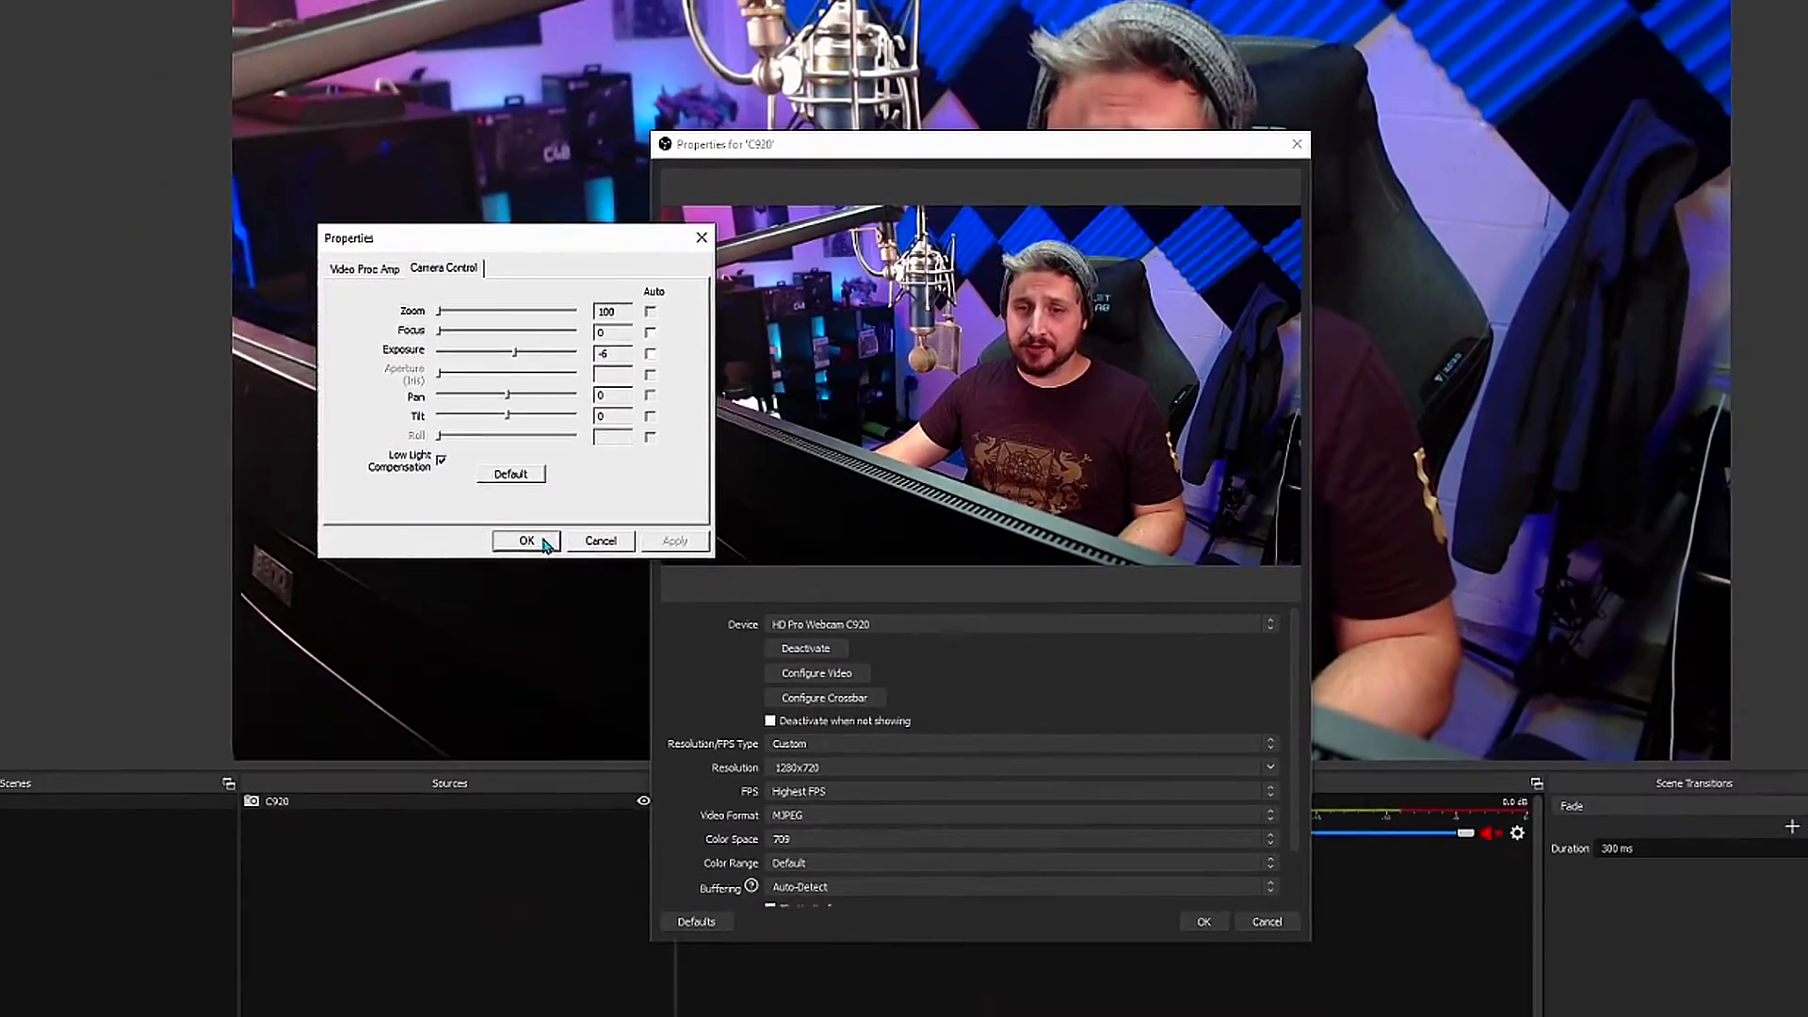
# Confirm both the camera Properties and the C920 Properties dialogs with OK.
pyautogui.click(435, 669)
pyautogui.click(1075, 795)
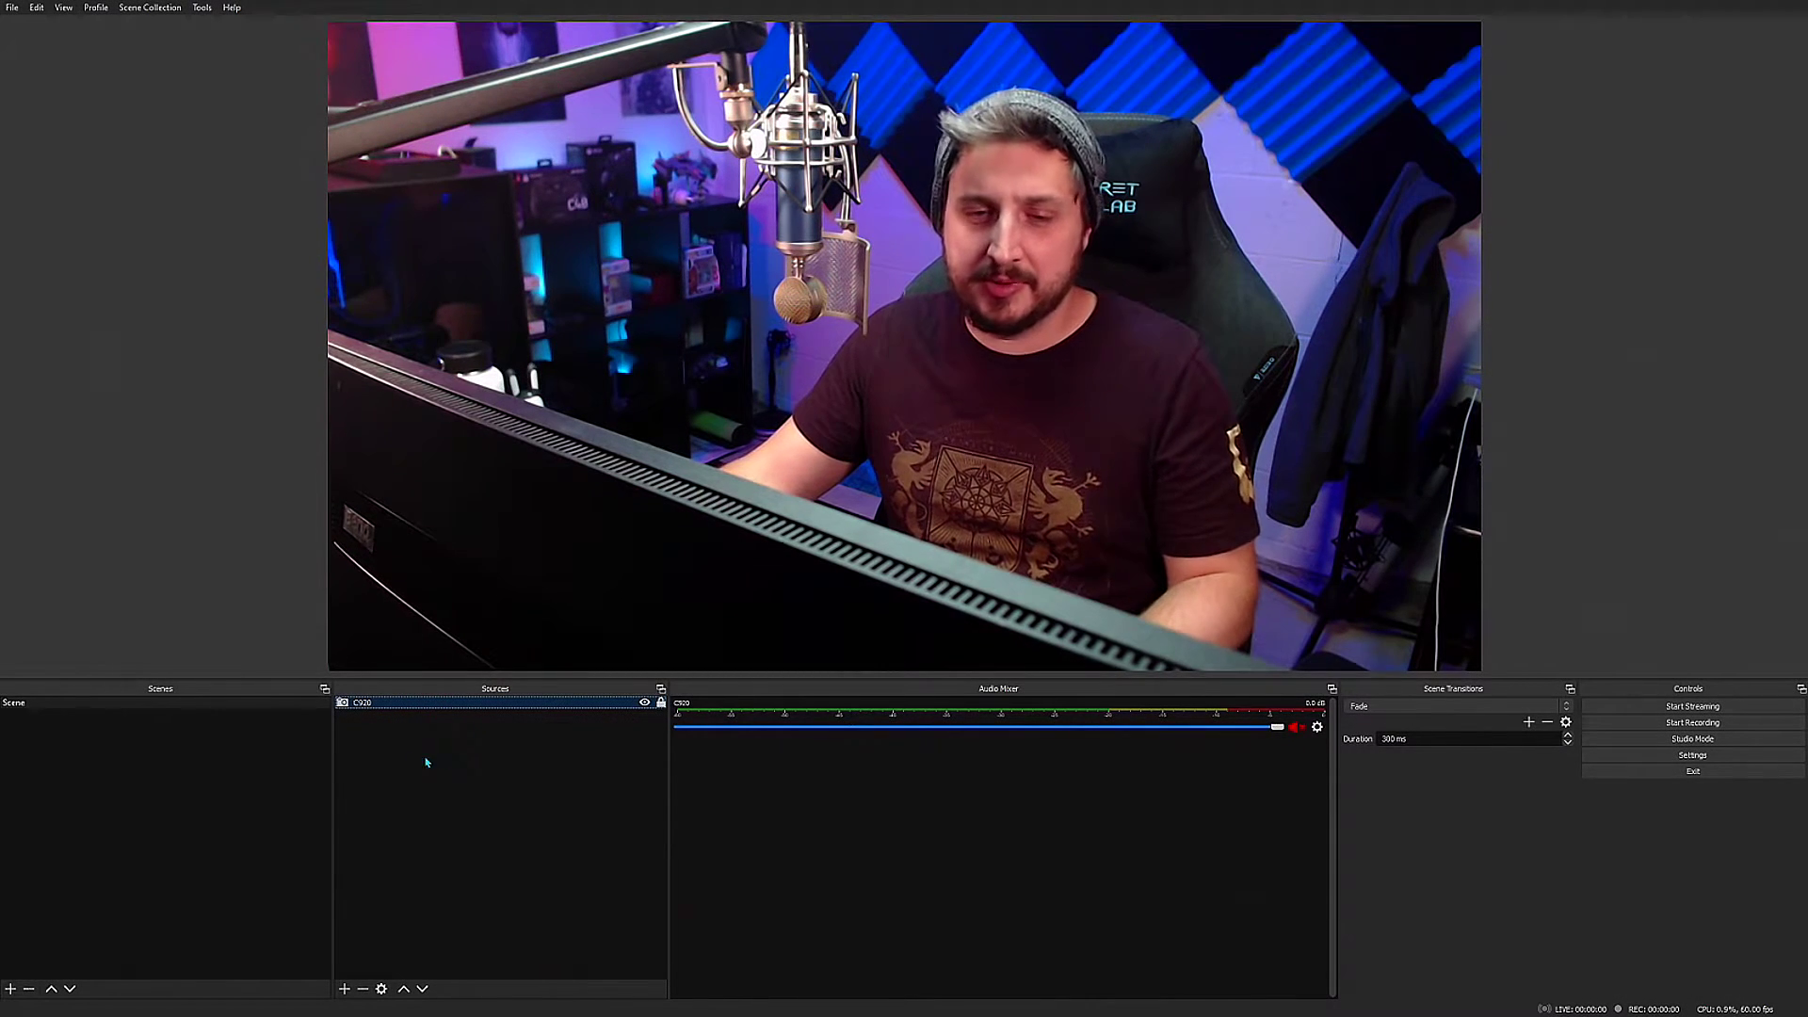
# From the C920's Filters, add a Color Correction effect filter under its default name.
pyautogui.rightClick(373, 703)
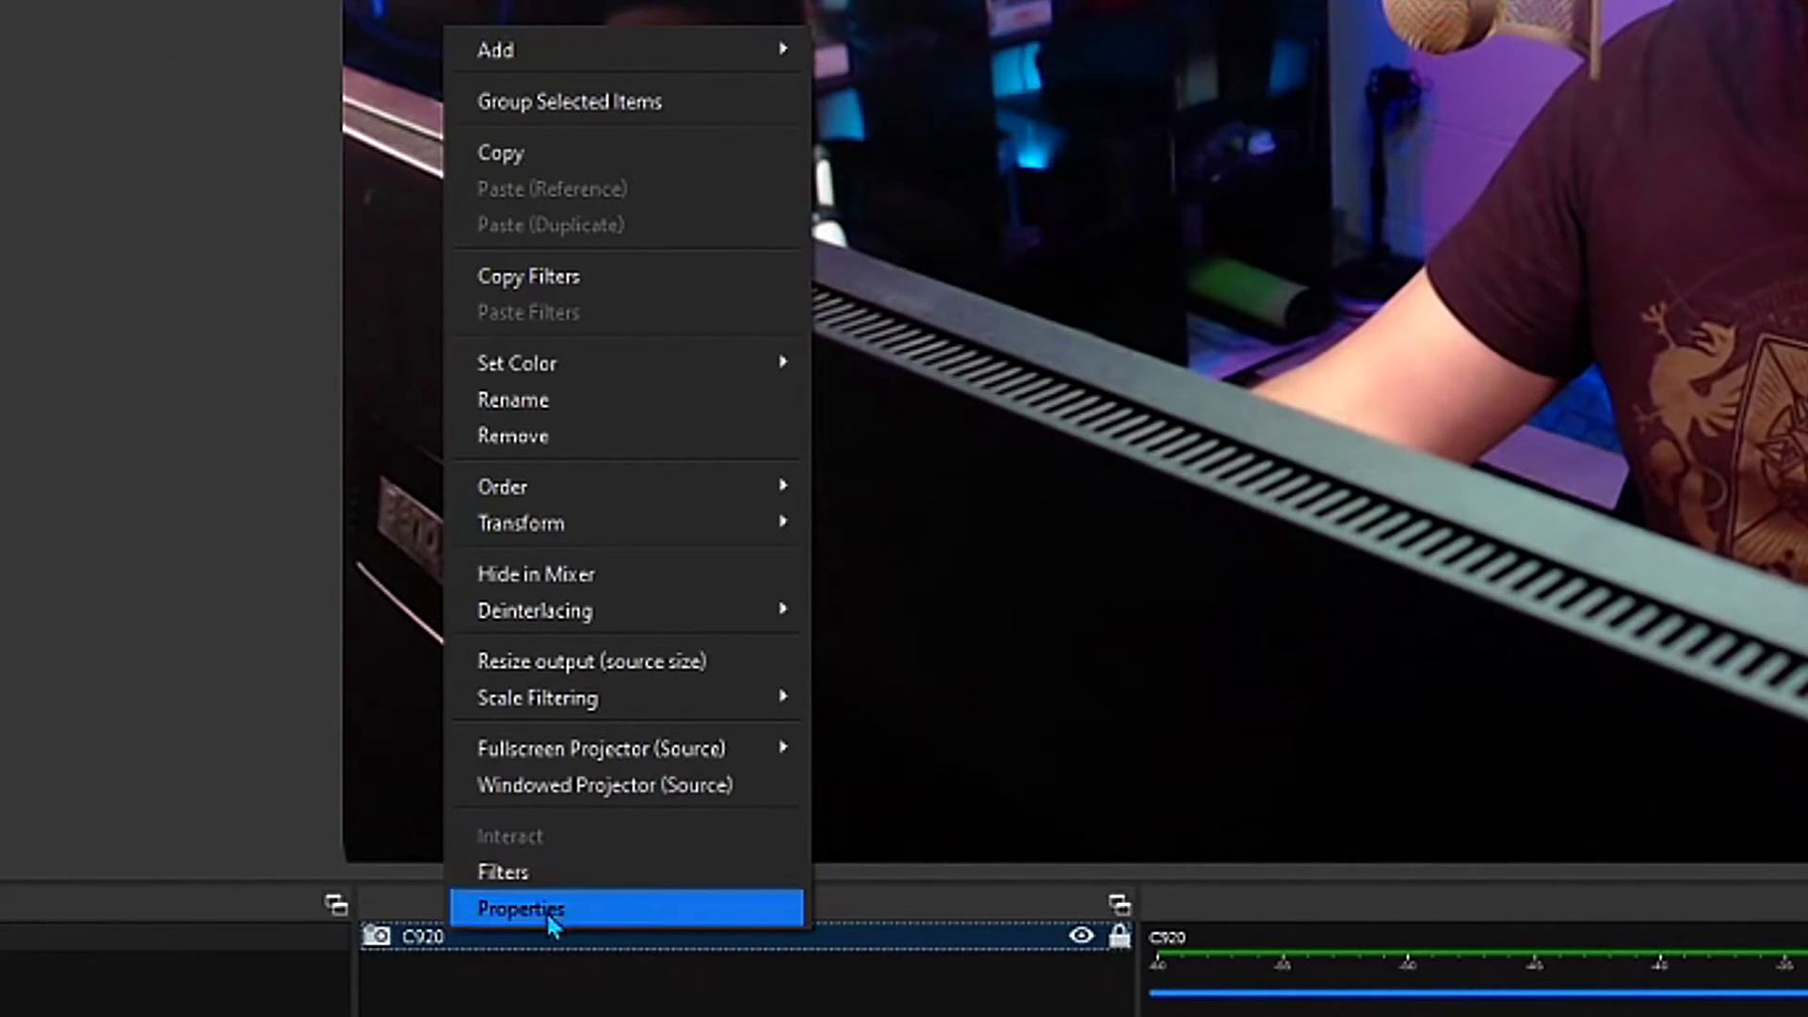
pyautogui.click(500, 821)
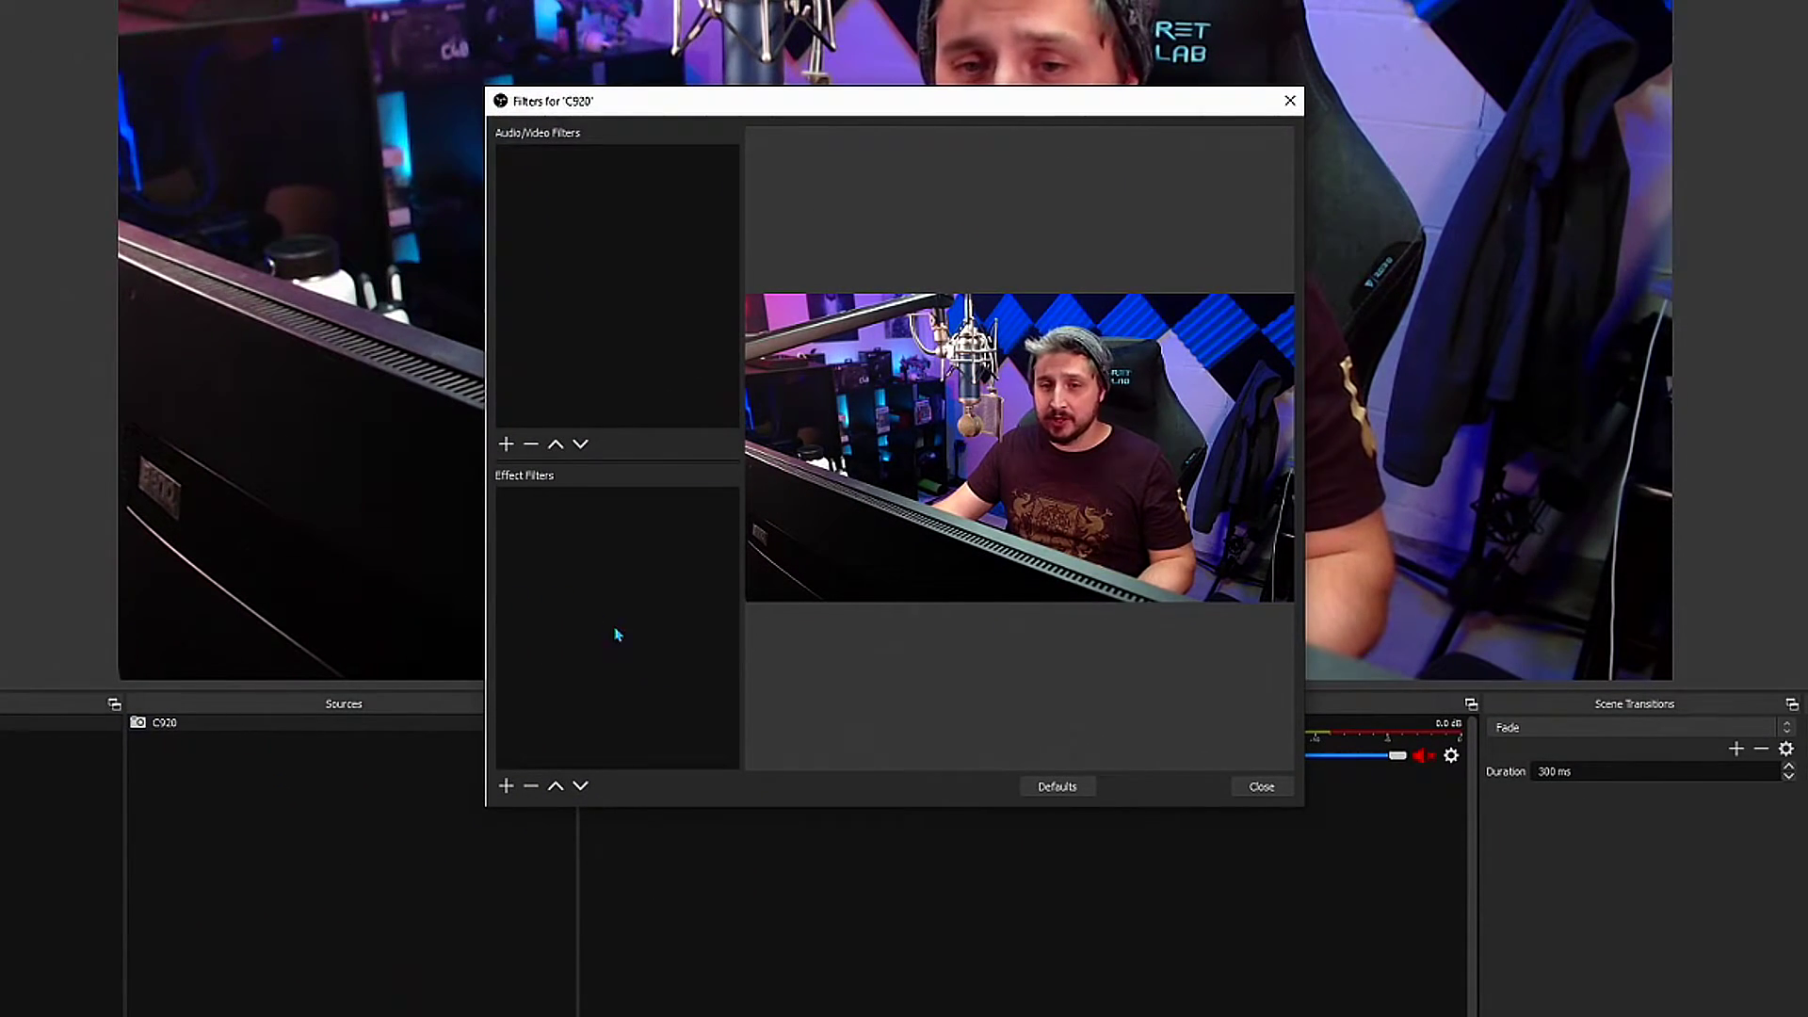
pyautogui.click(506, 786)
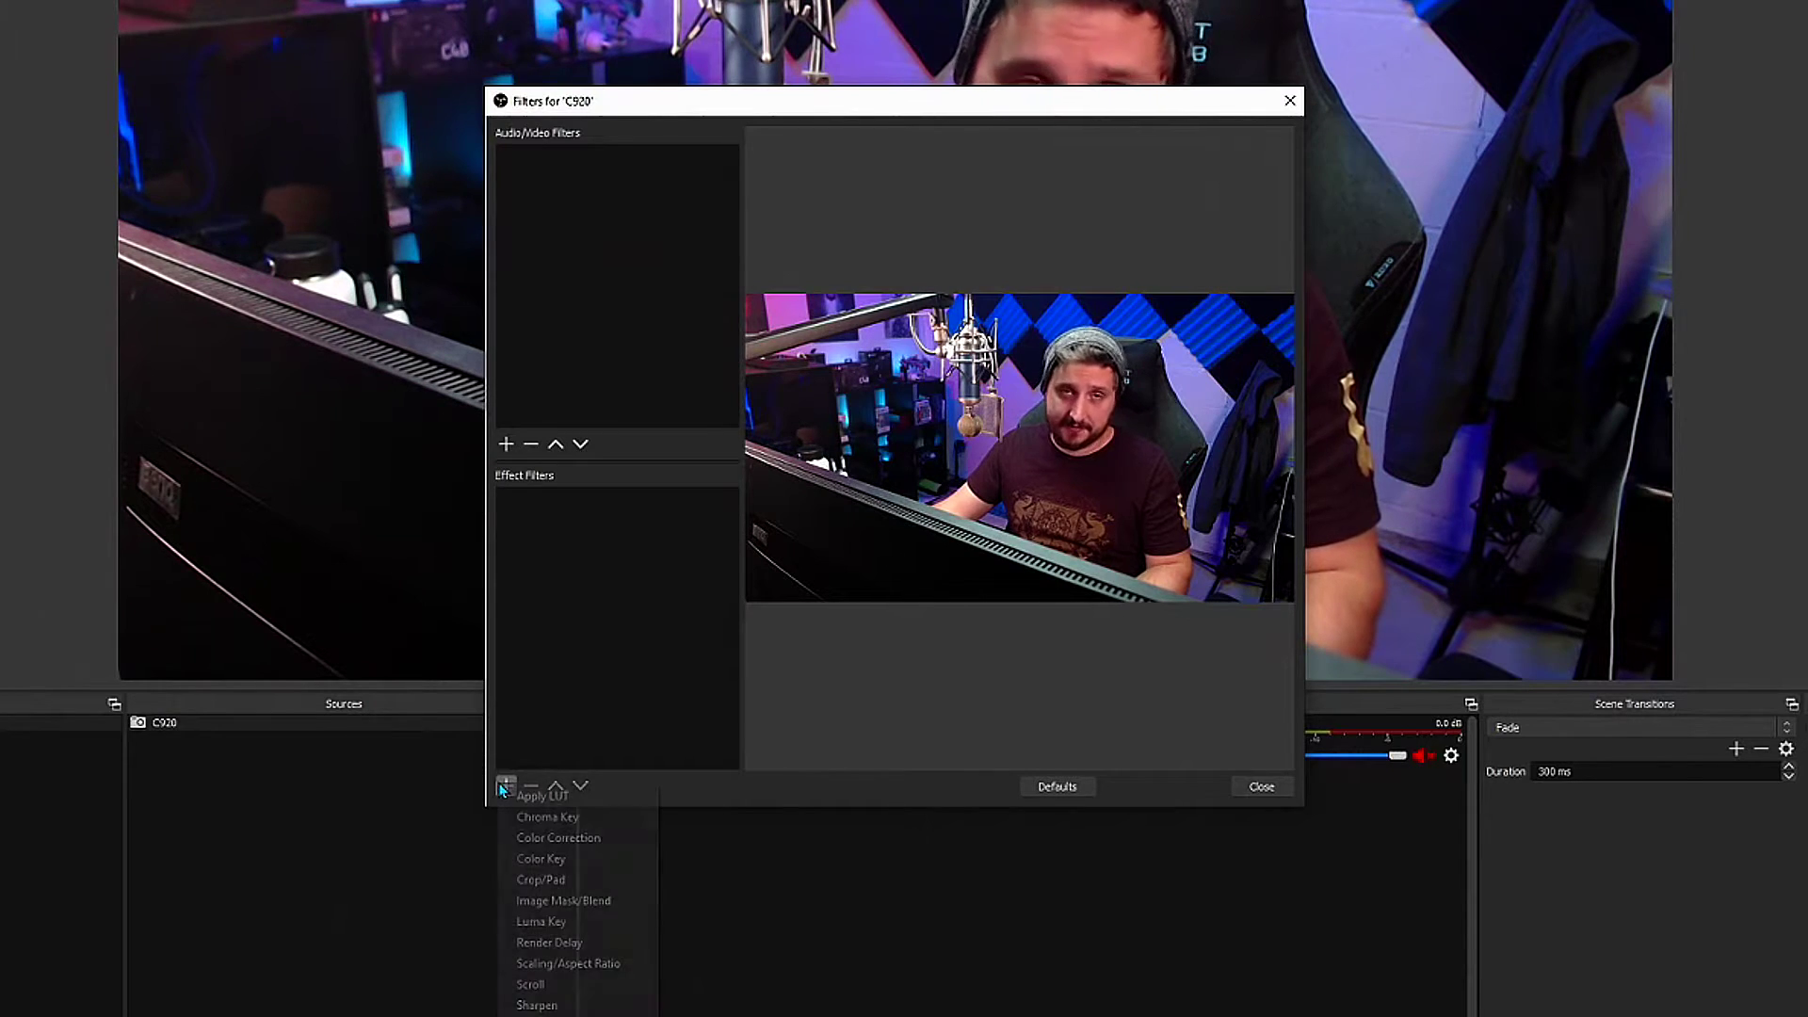
pyautogui.click(601, 841)
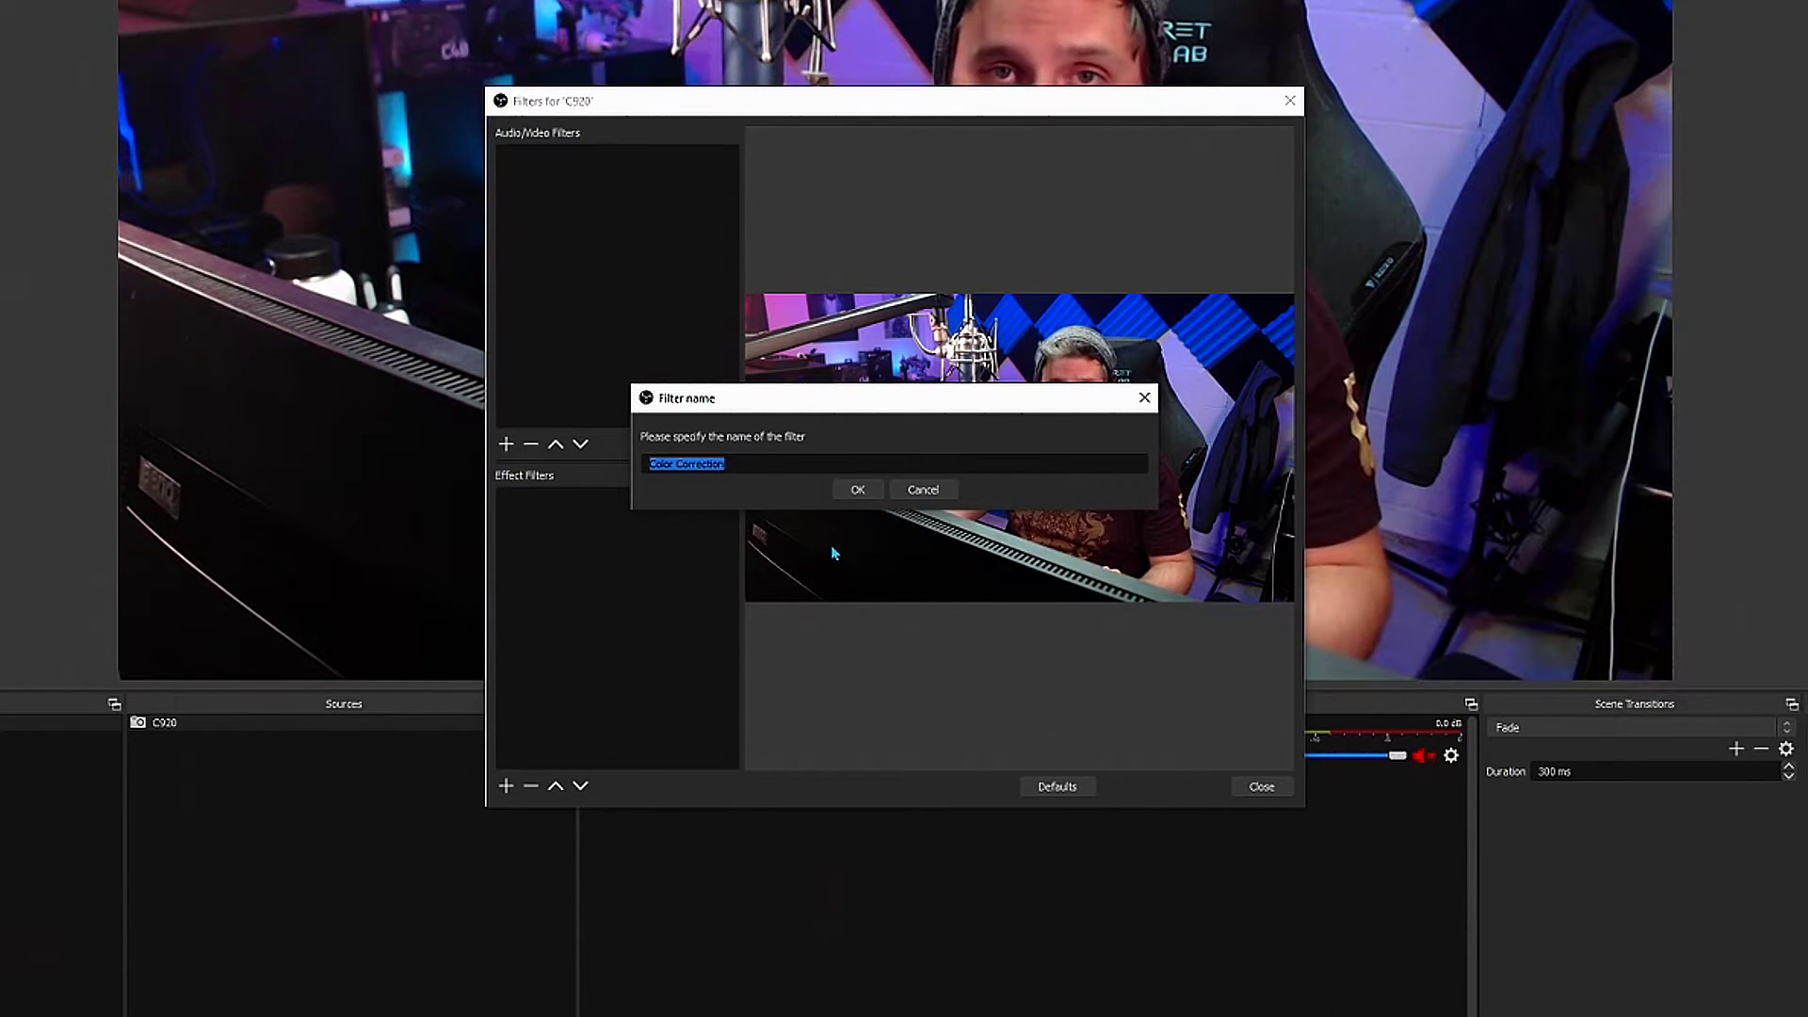
pyautogui.click(857, 488)
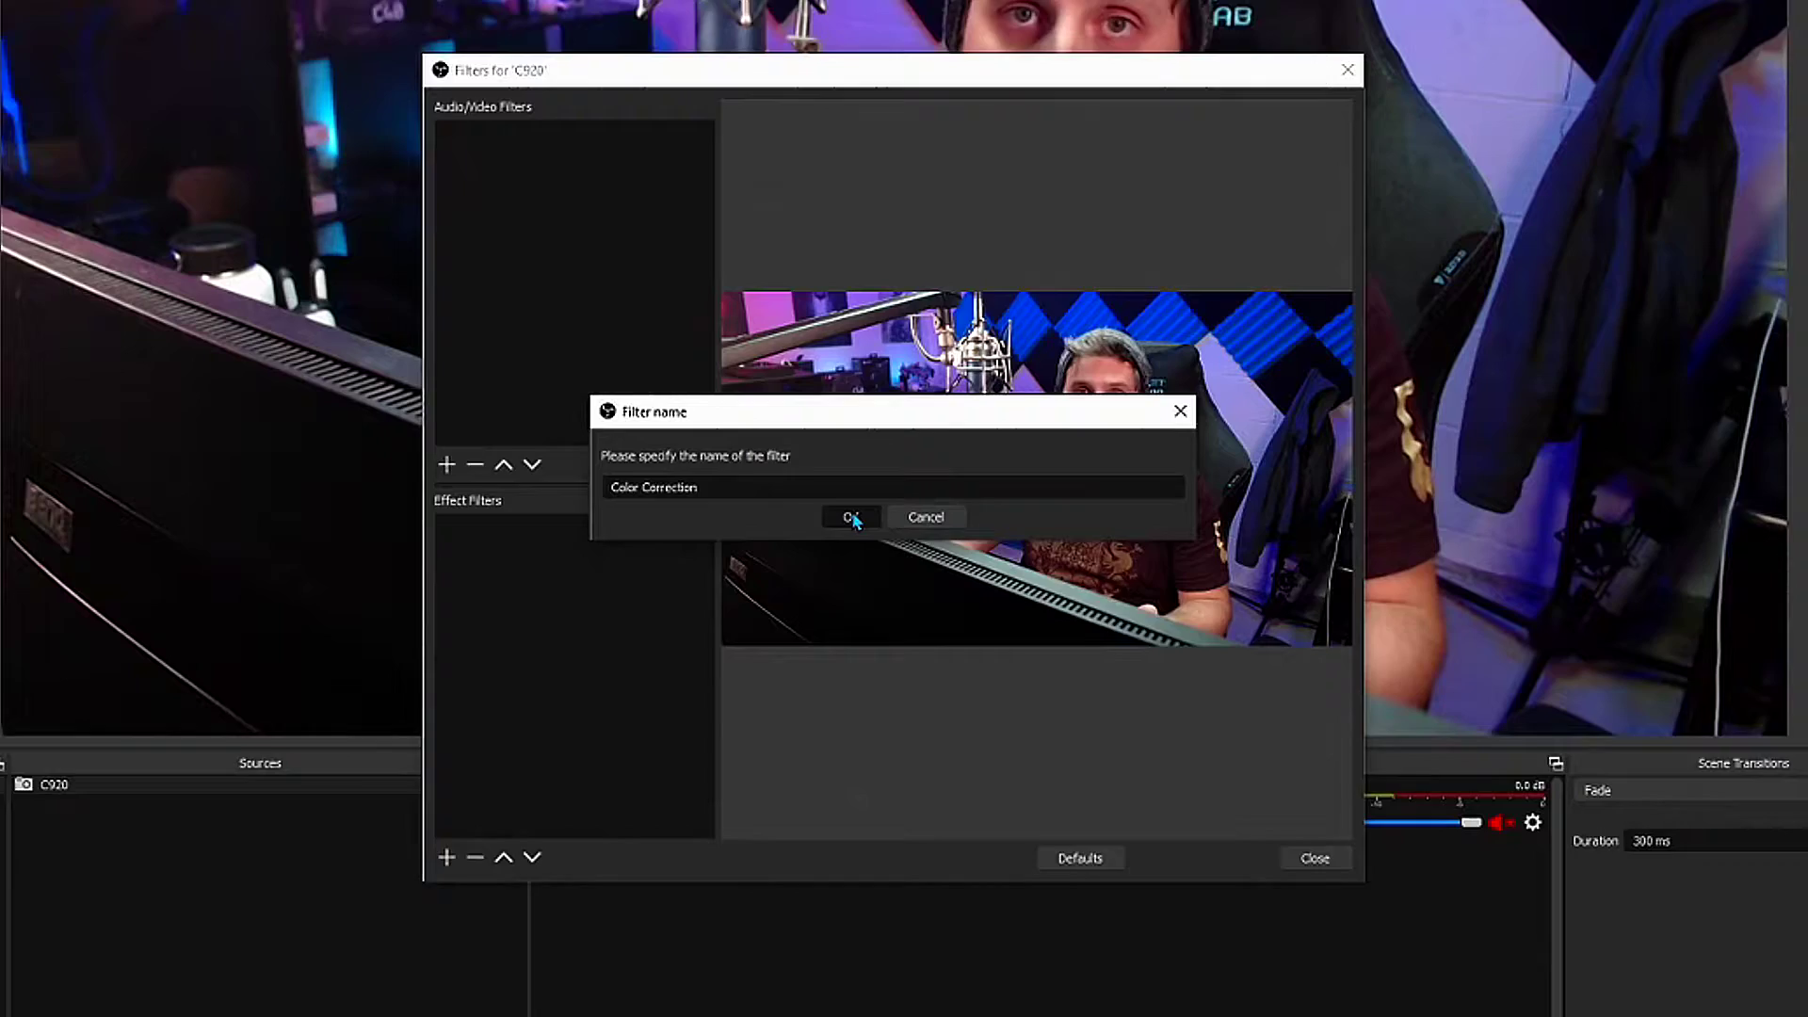
pyautogui.click(852, 518)
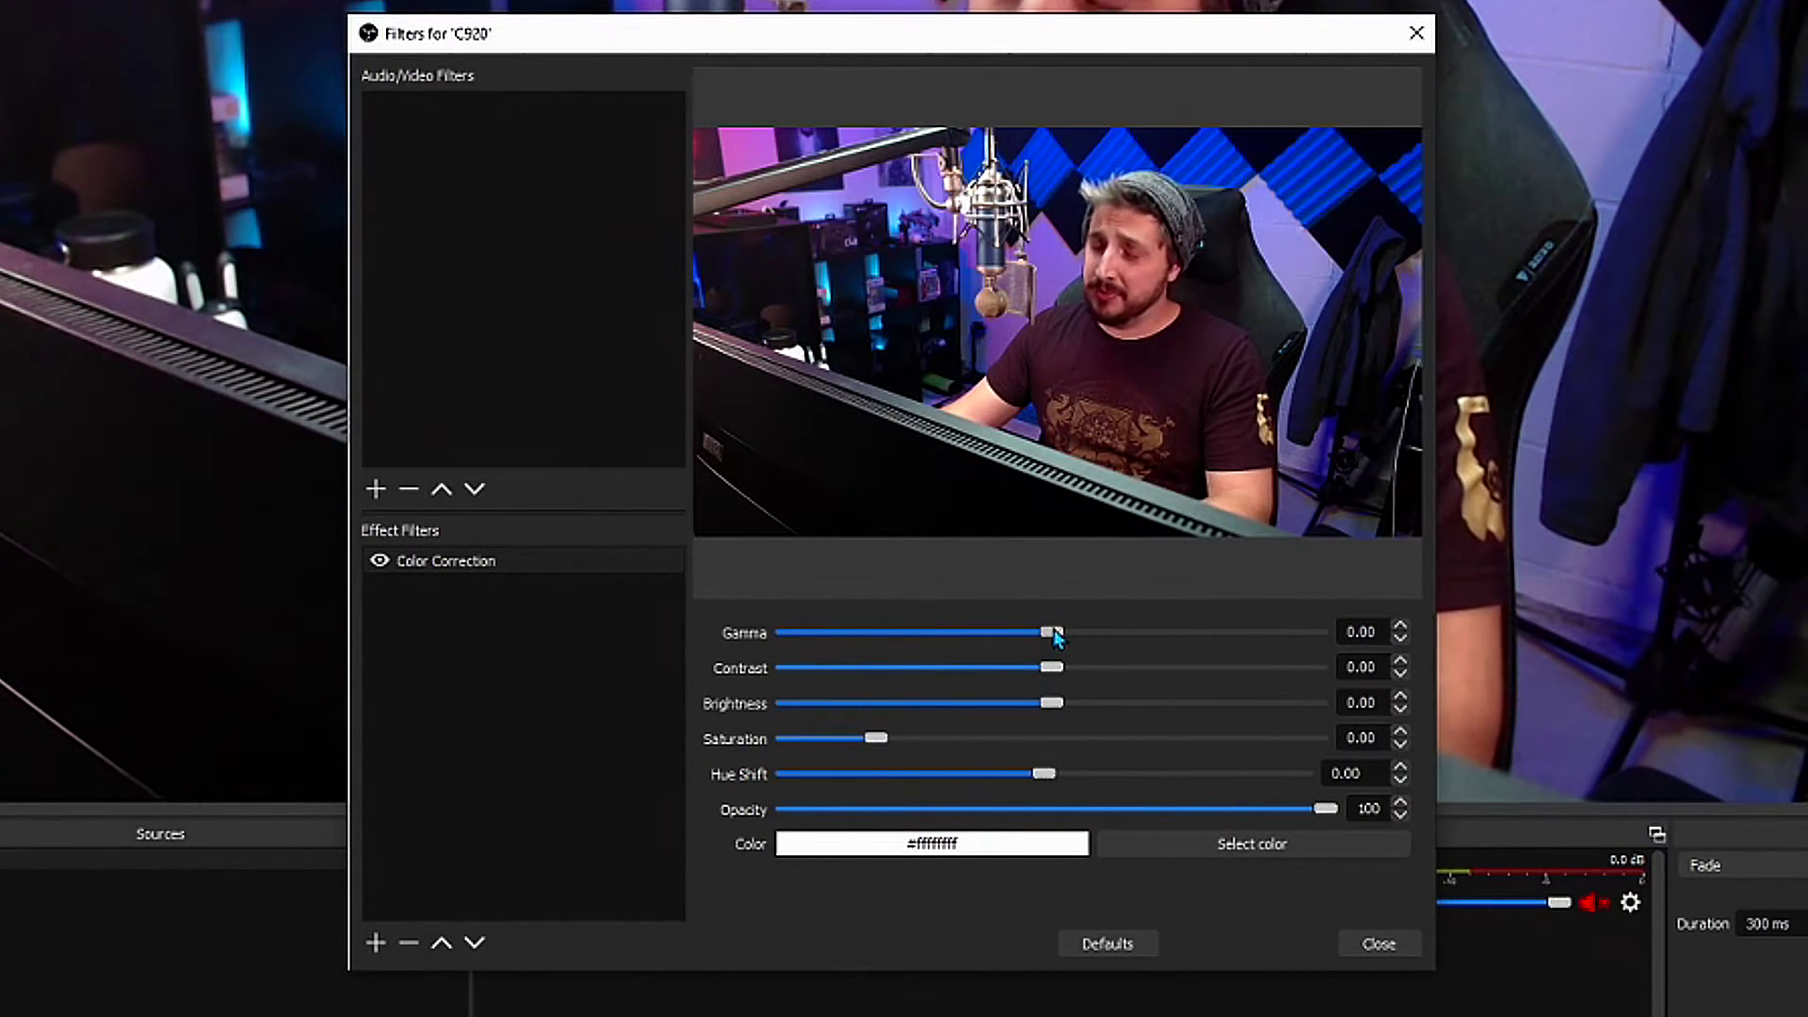
# Adjust the C920 Color Correction sliders: gamma -0.10, contrast 0.05, brightness -0.05, saturation 0.20.
pyautogui.moveTo(1052, 634); pyautogui.dragTo(1042, 642)
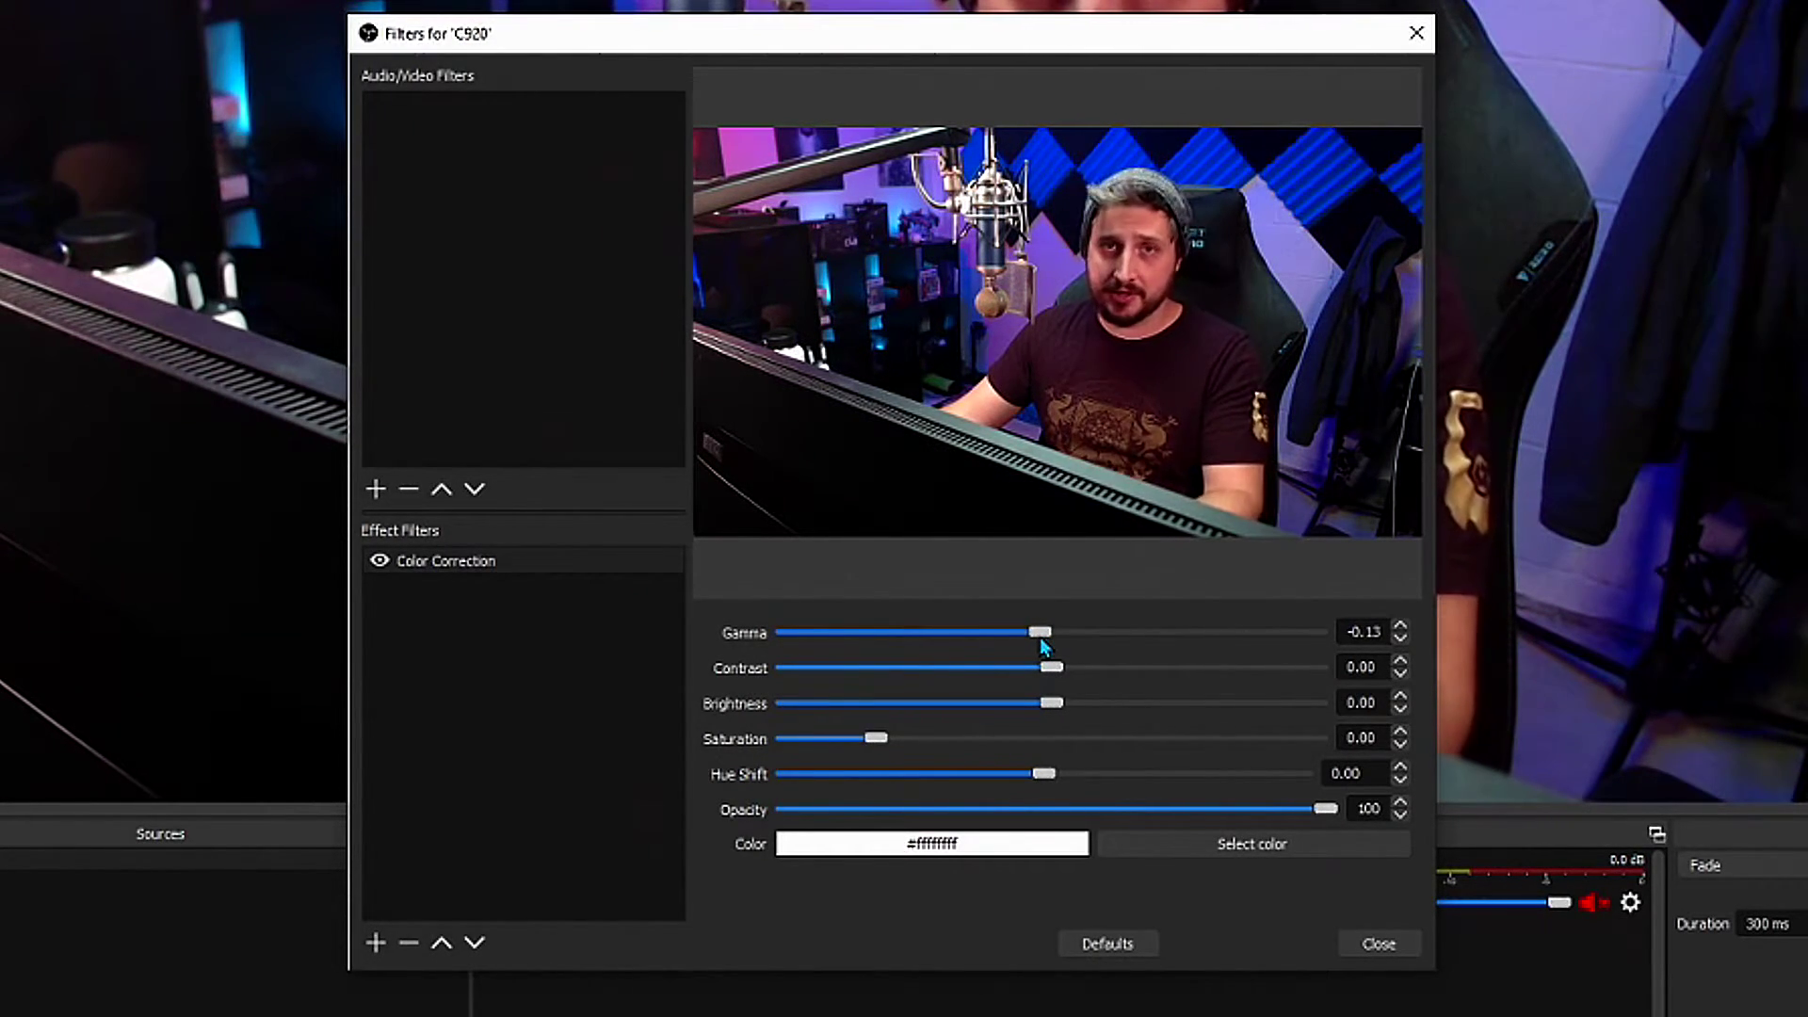
pyautogui.moveTo(1048, 629); pyautogui.dragTo(1040, 629)
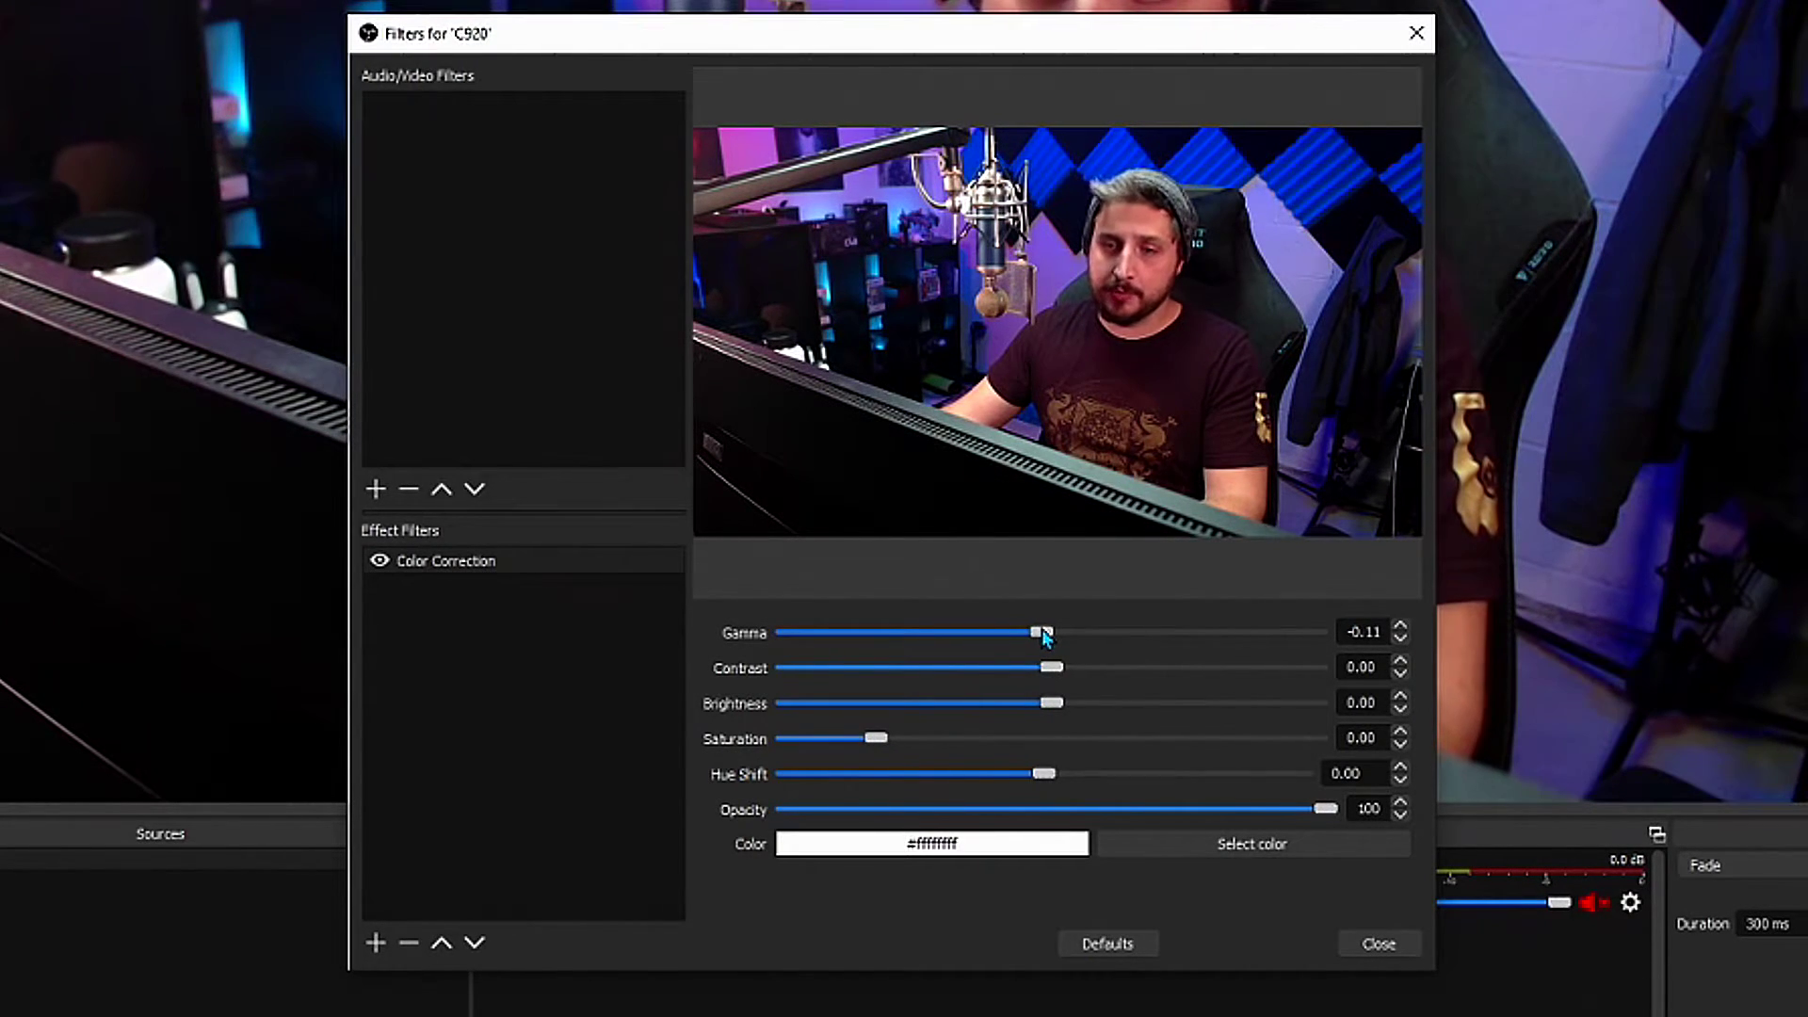
pyautogui.moveTo(1041, 631); pyautogui.dragTo(1047, 633)
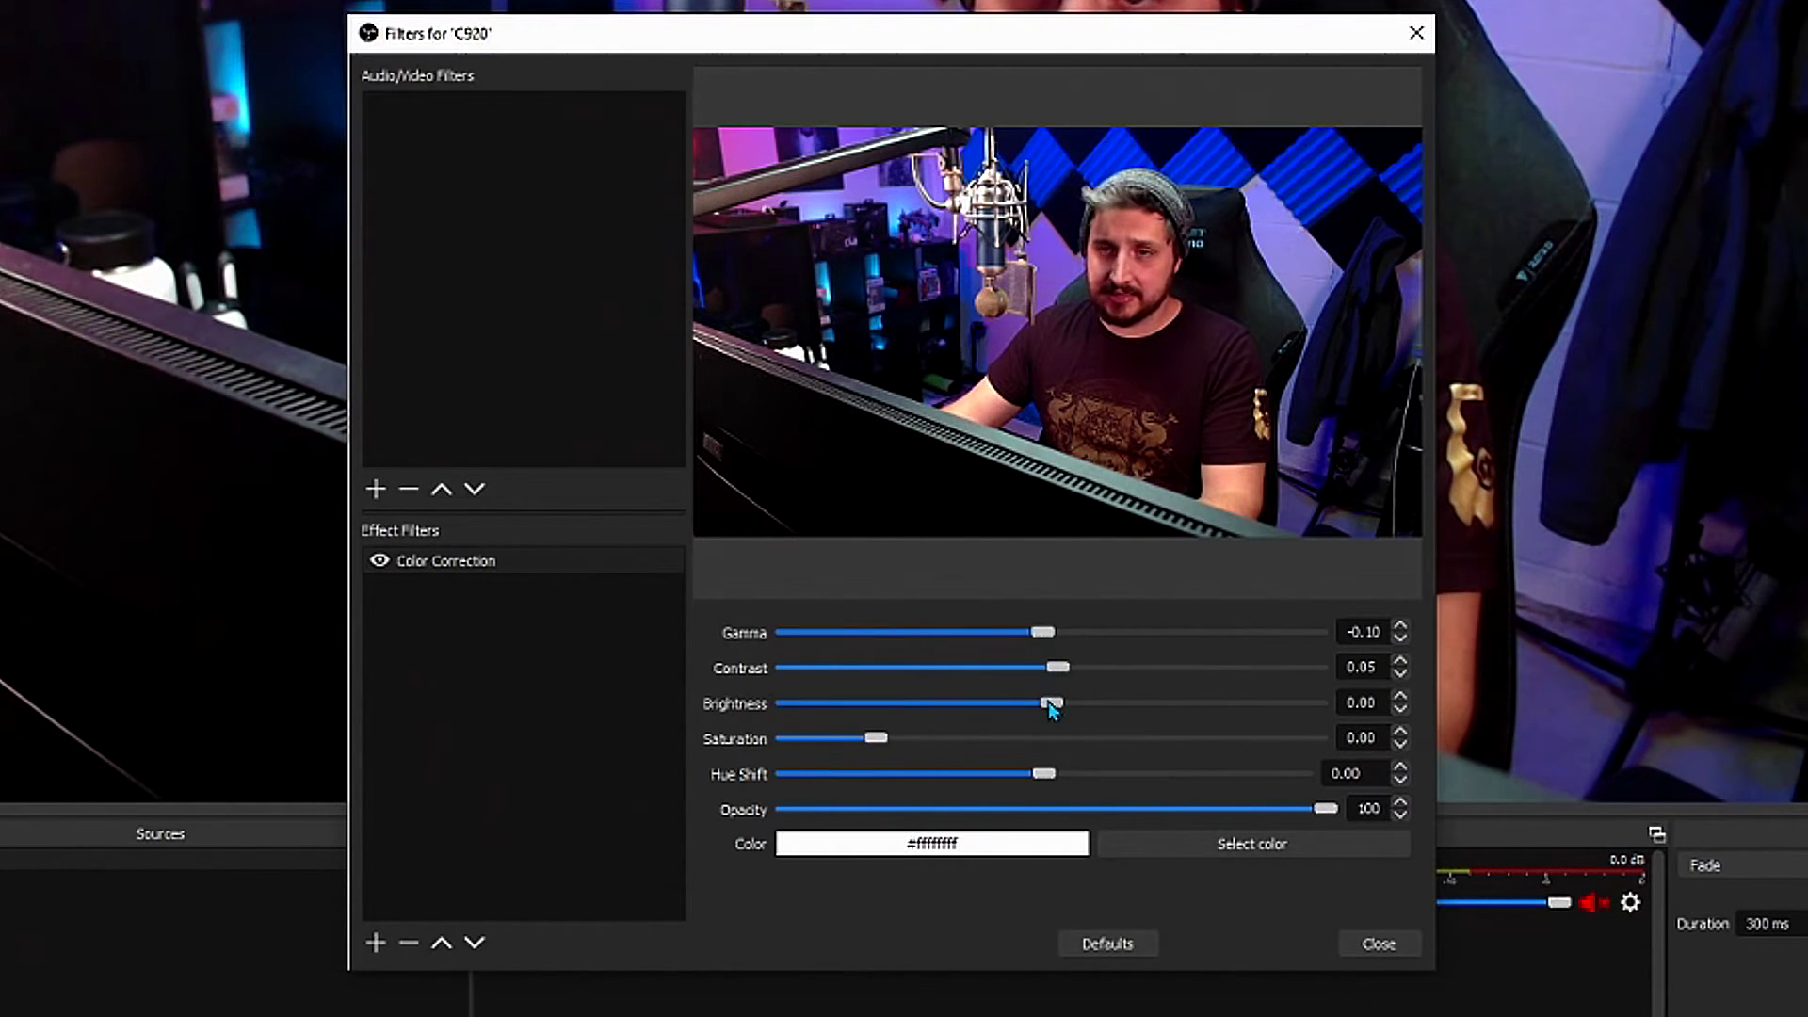
pyautogui.moveTo(1048, 703); pyautogui.dragTo(1037, 702)
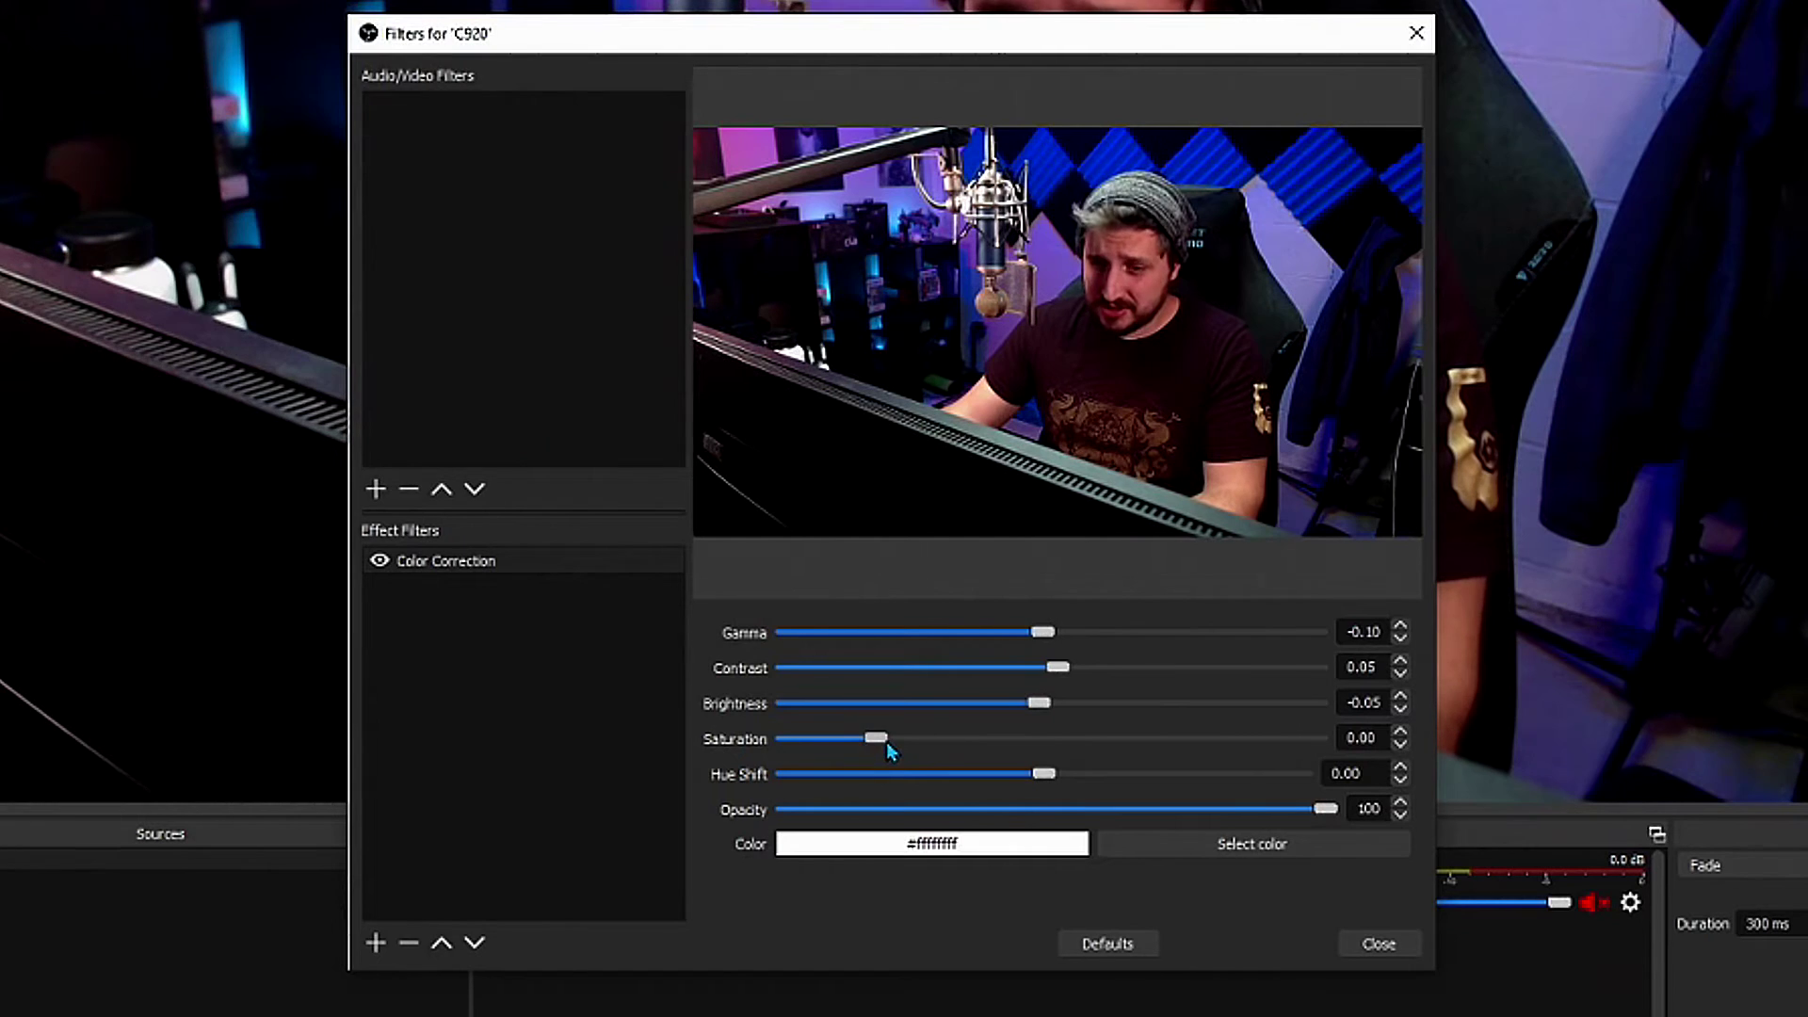
pyautogui.moveTo(883, 744); pyautogui.dragTo(896, 742)
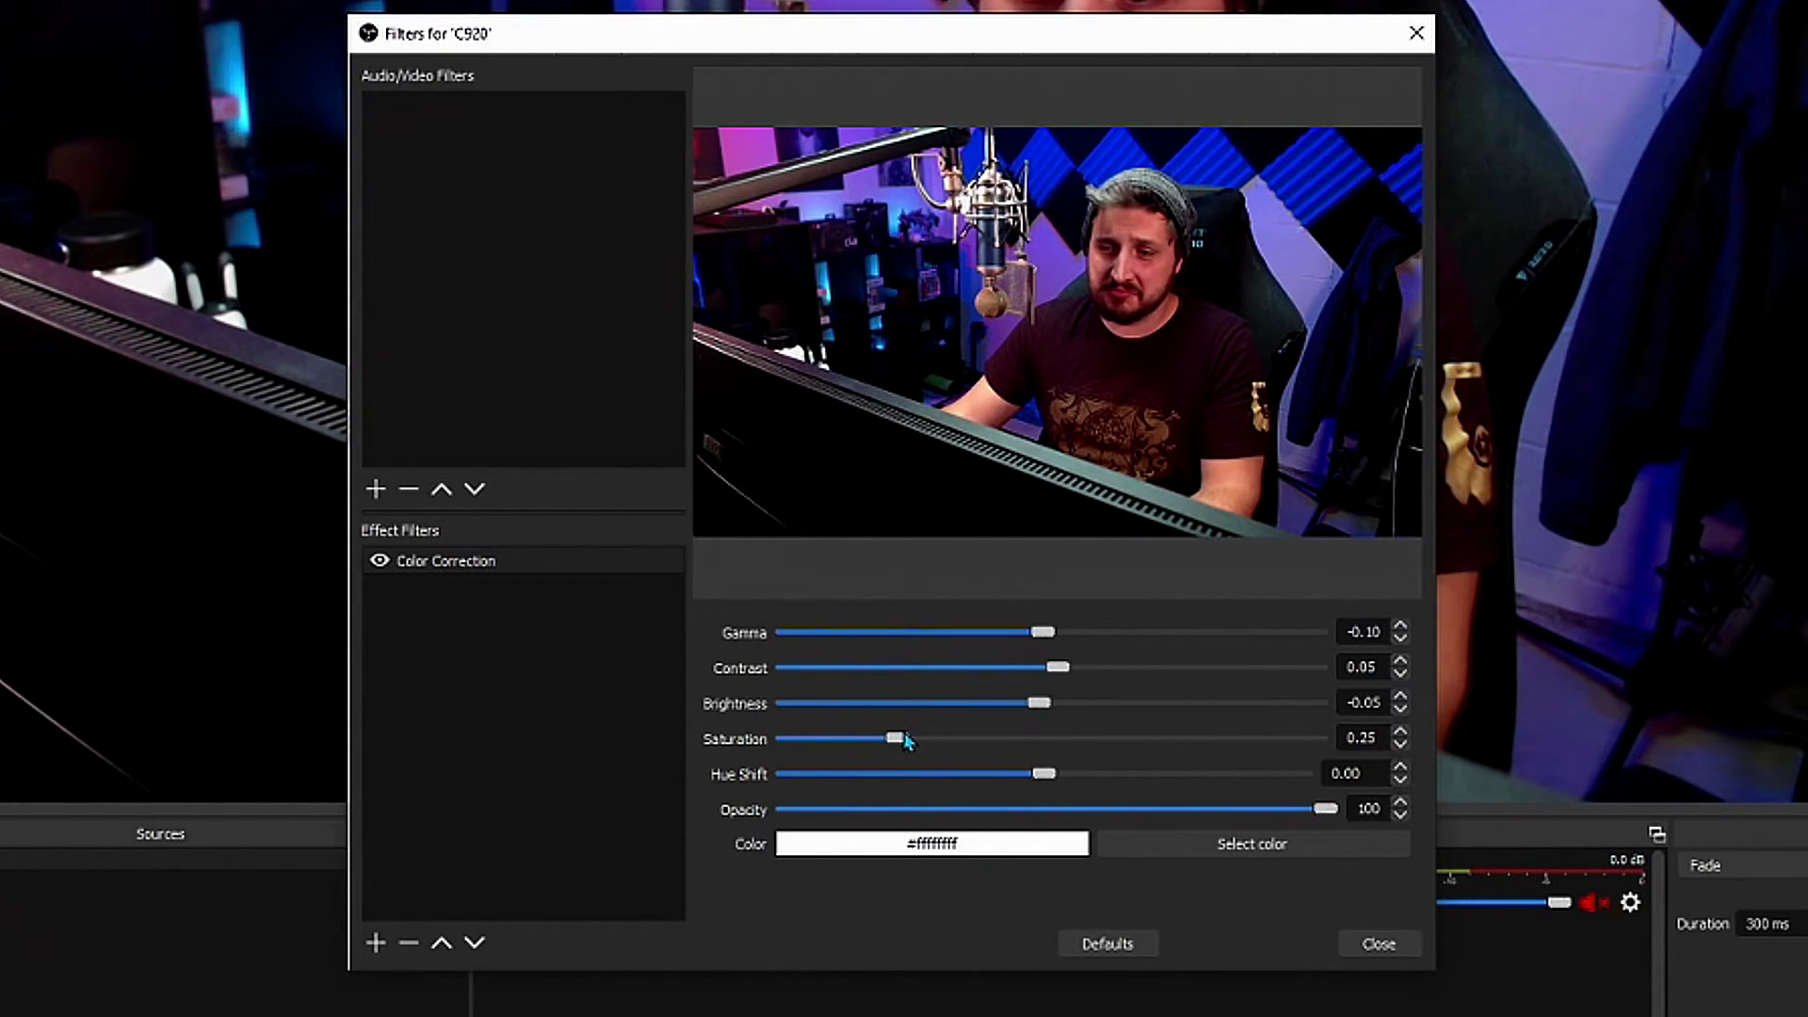
pyautogui.click(1401, 745)
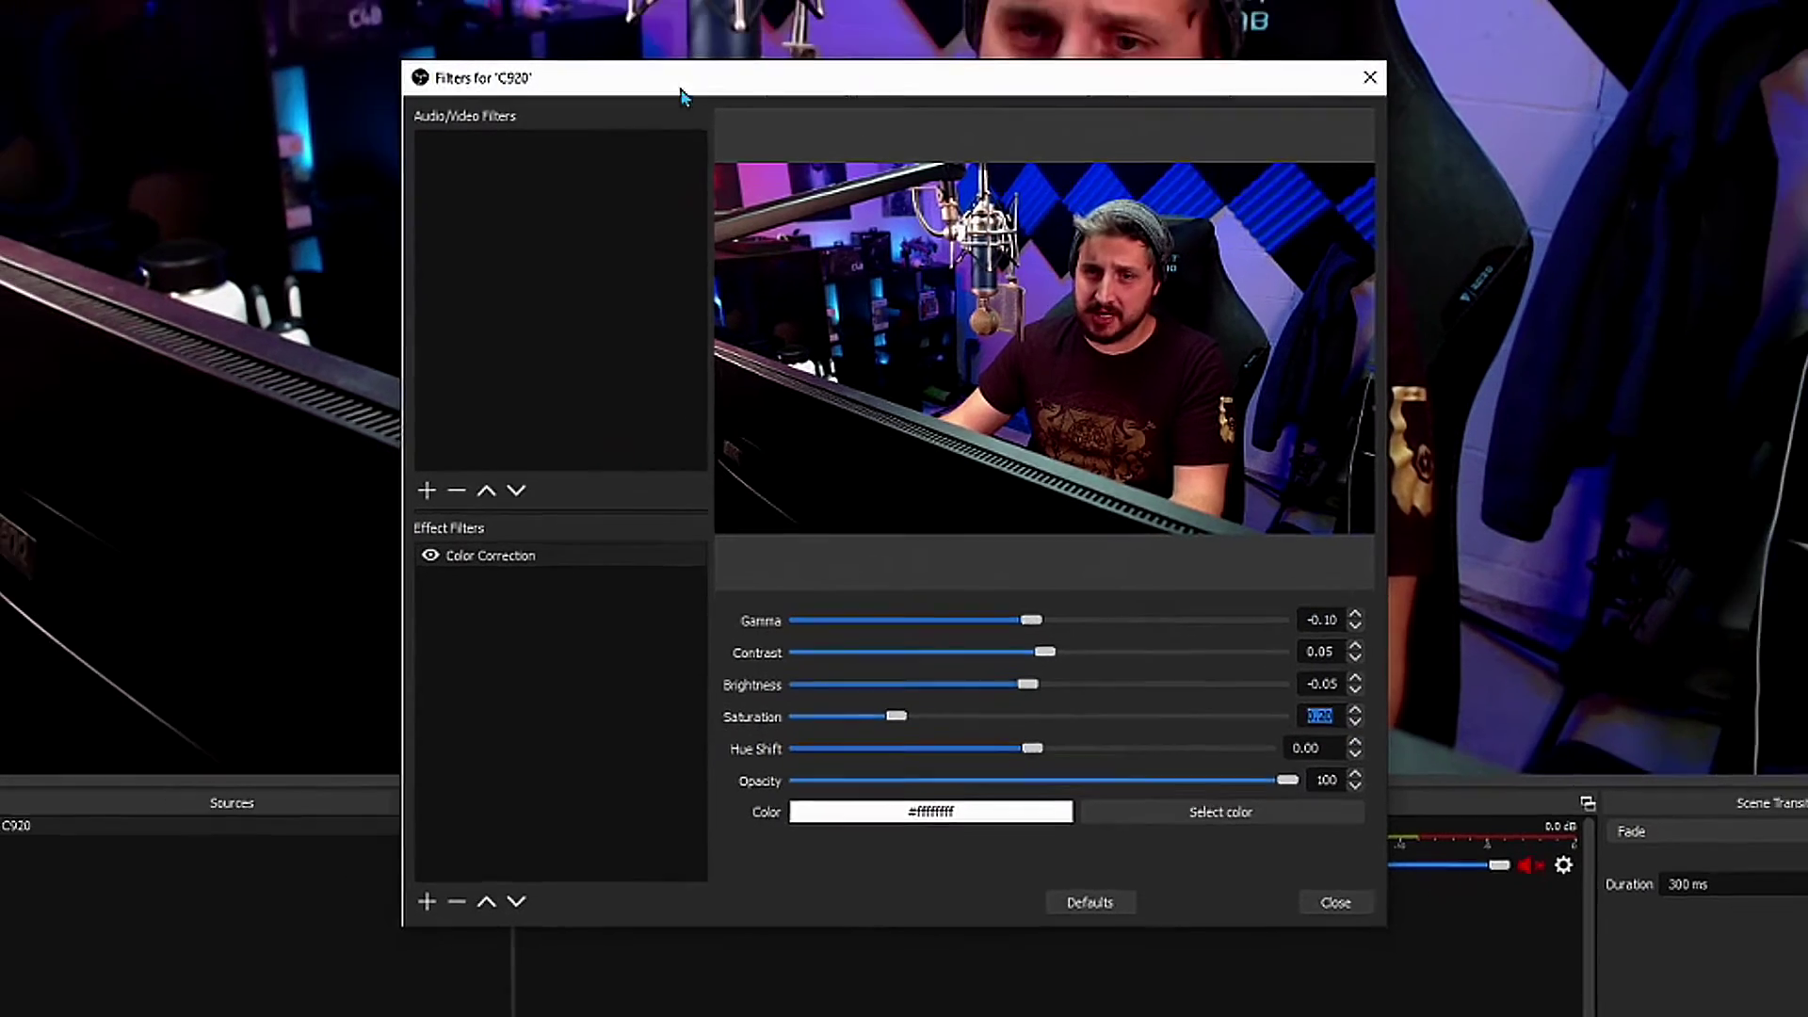
pyautogui.moveTo(662, 33); pyautogui.dragTo(206, 441)
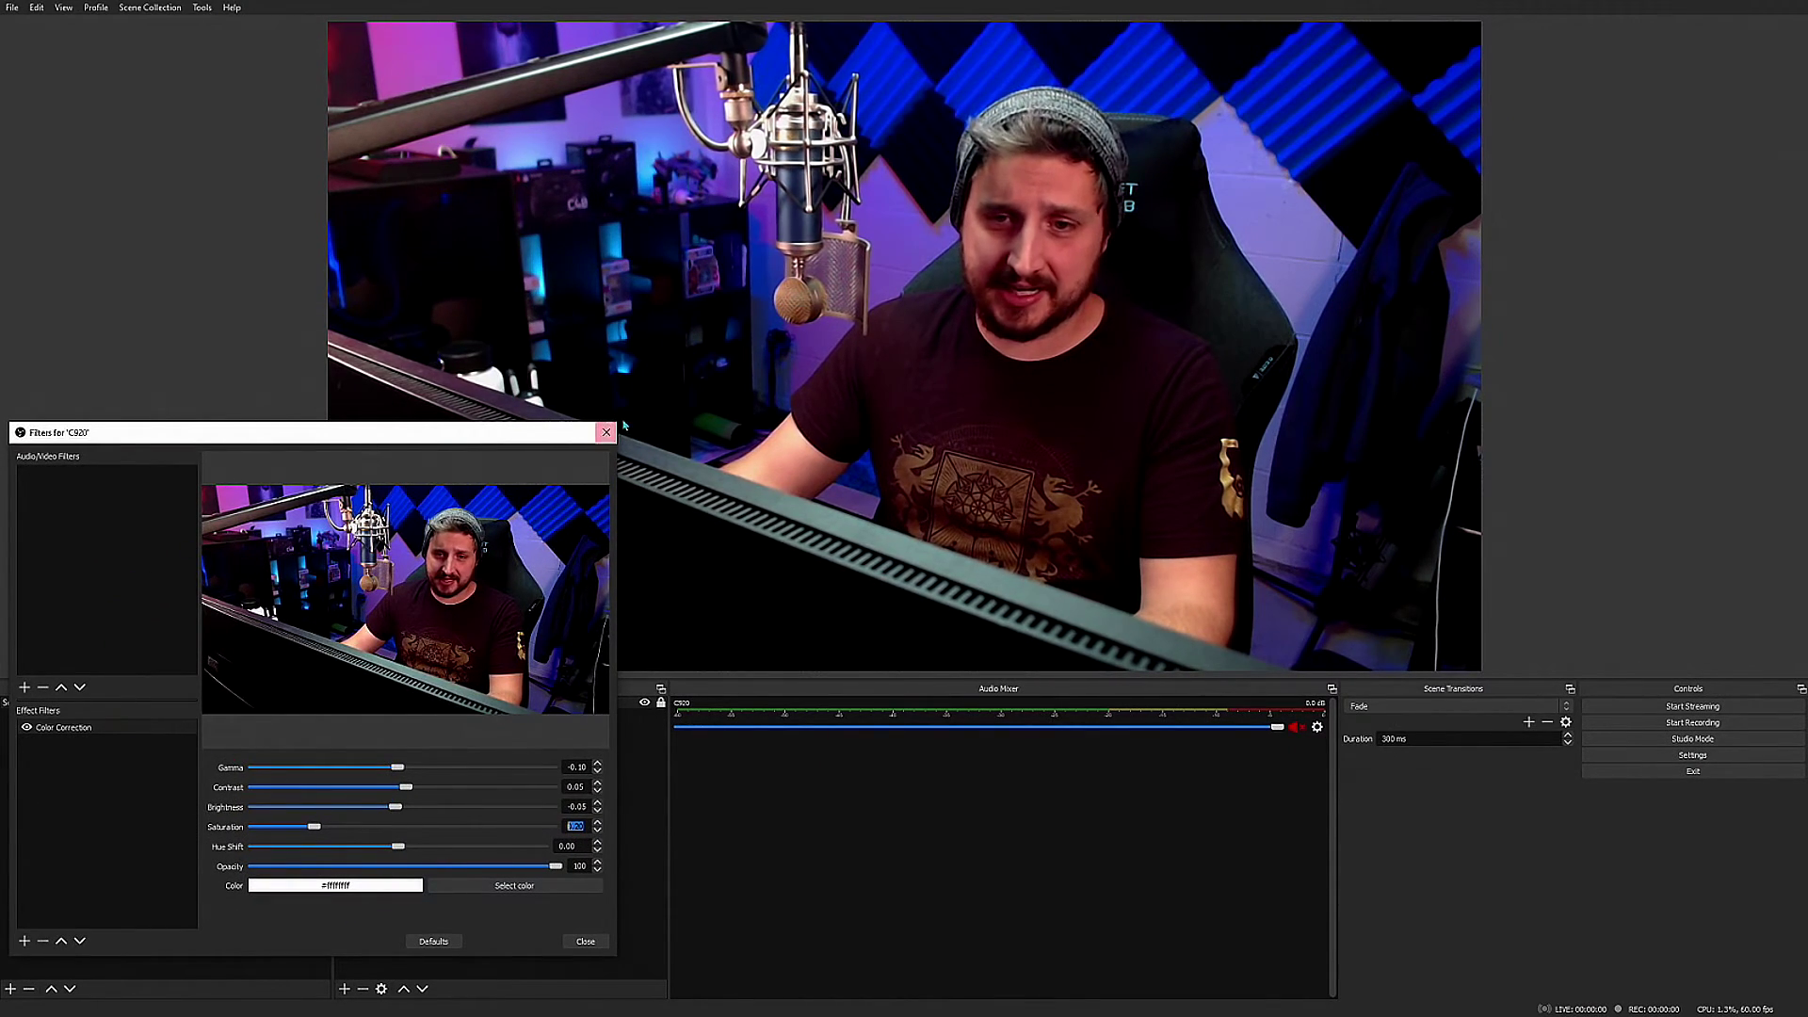
pyautogui.moveTo(624, 426); pyautogui.dragTo(495, 668)
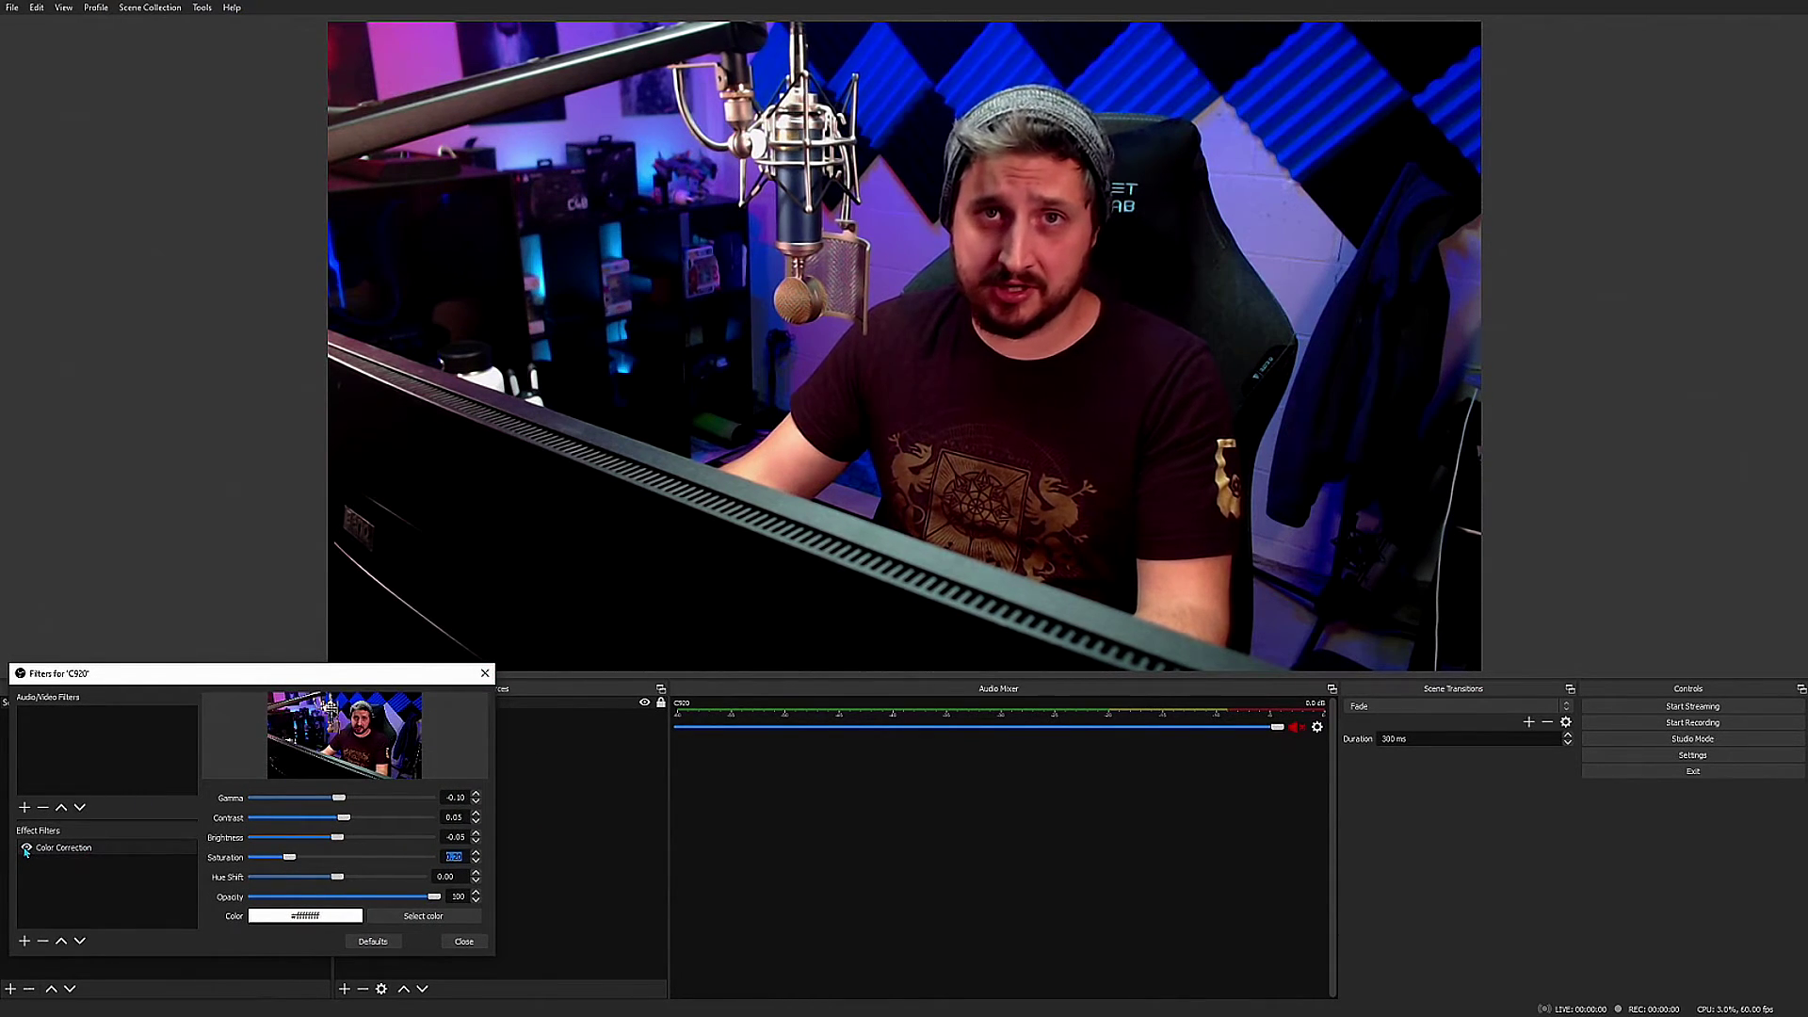
pyautogui.click(27, 848)
pyautogui.click(26, 848)
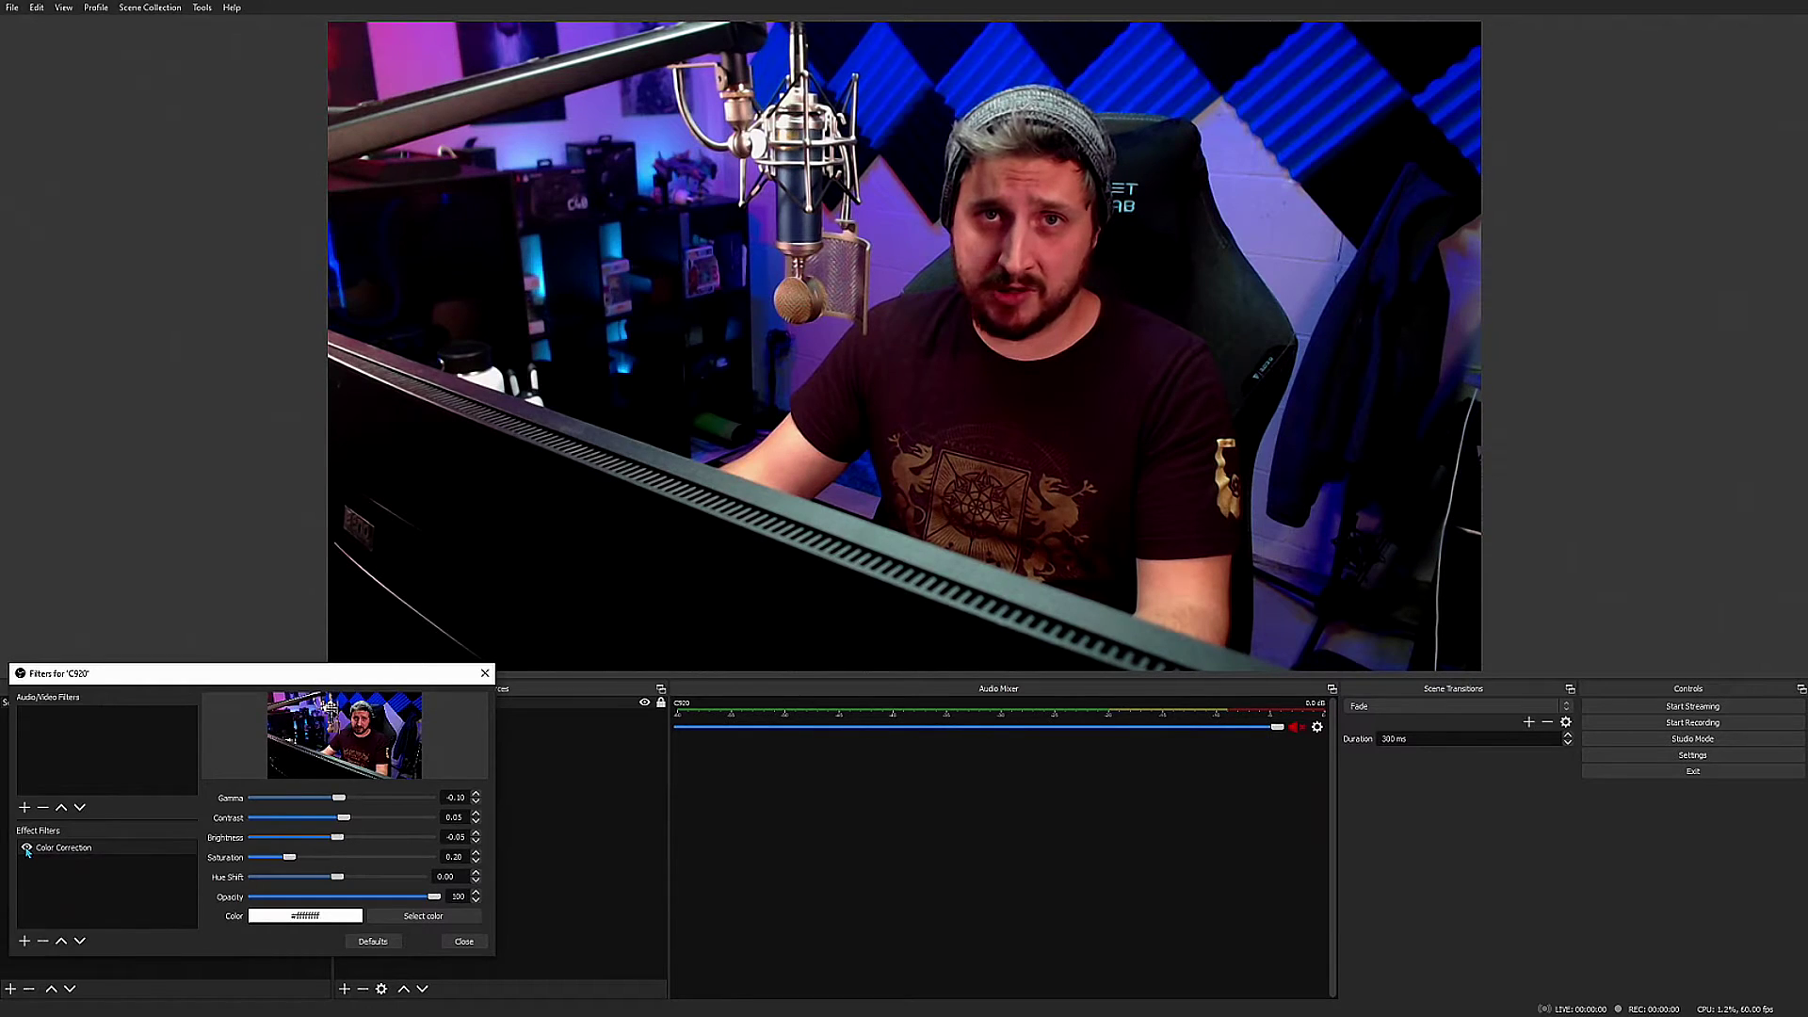
pyautogui.click(27, 848)
pyautogui.click(26, 849)
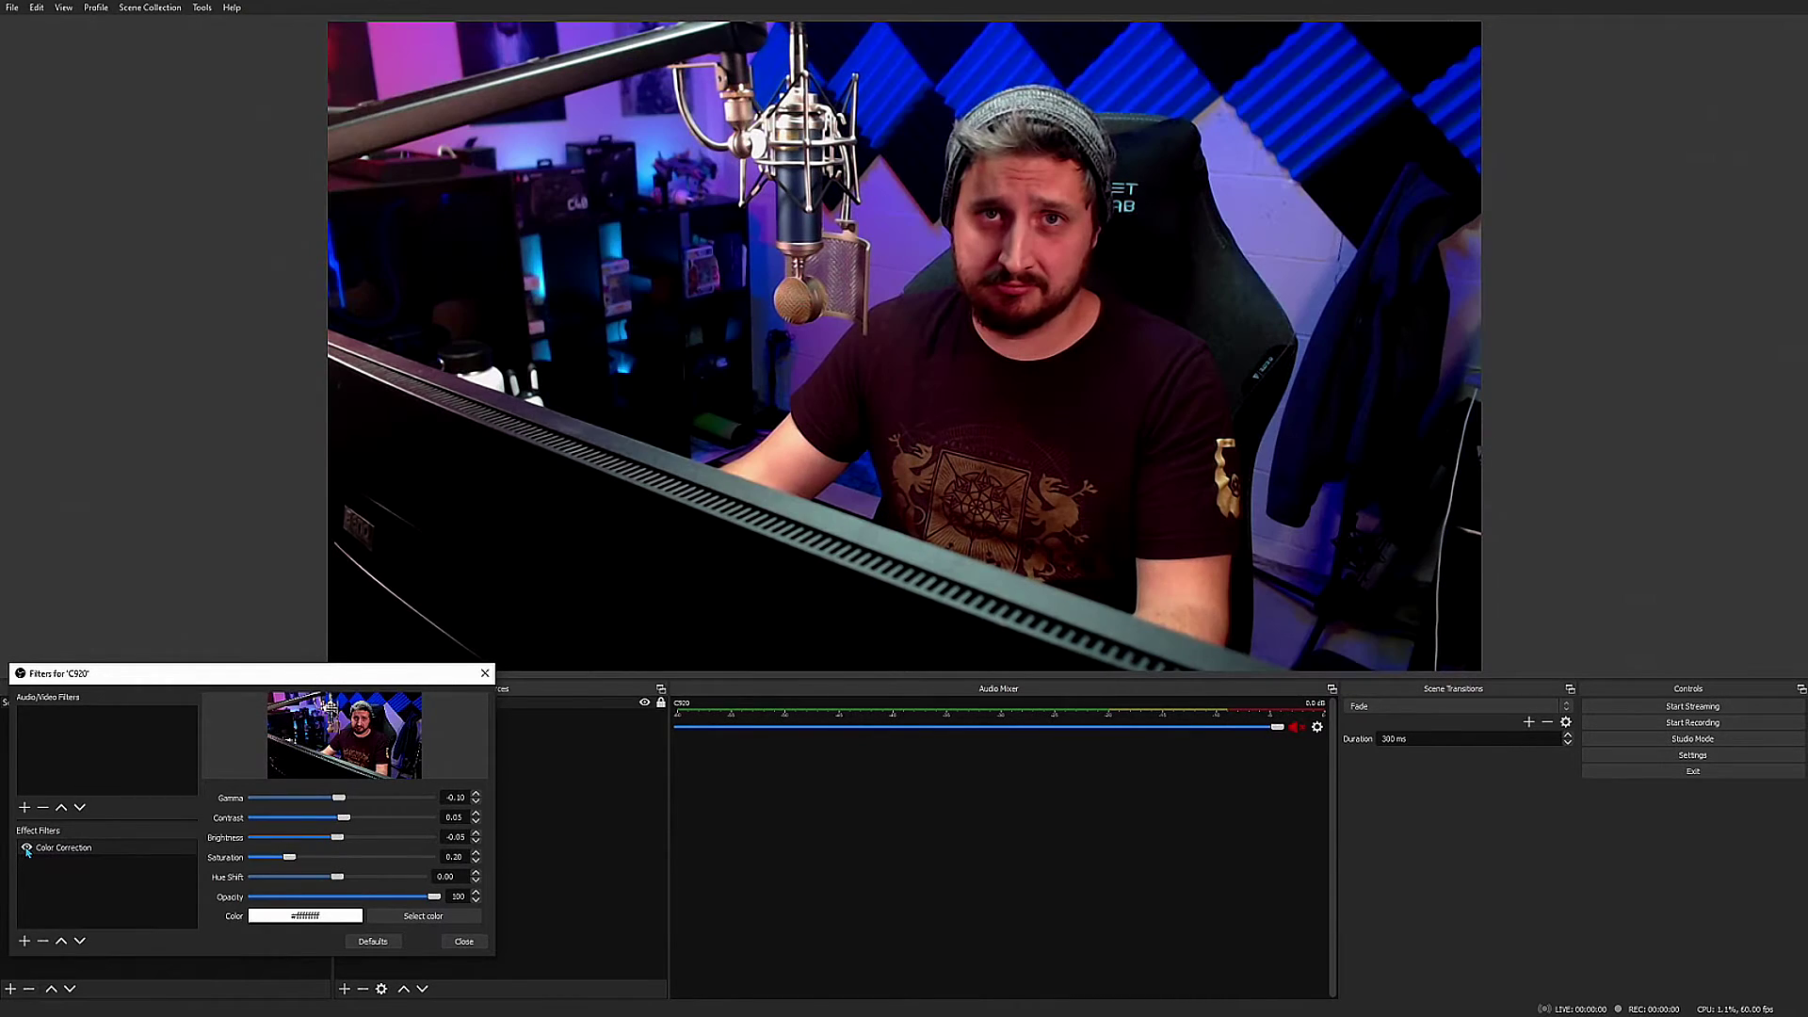
pyautogui.click(26, 849)
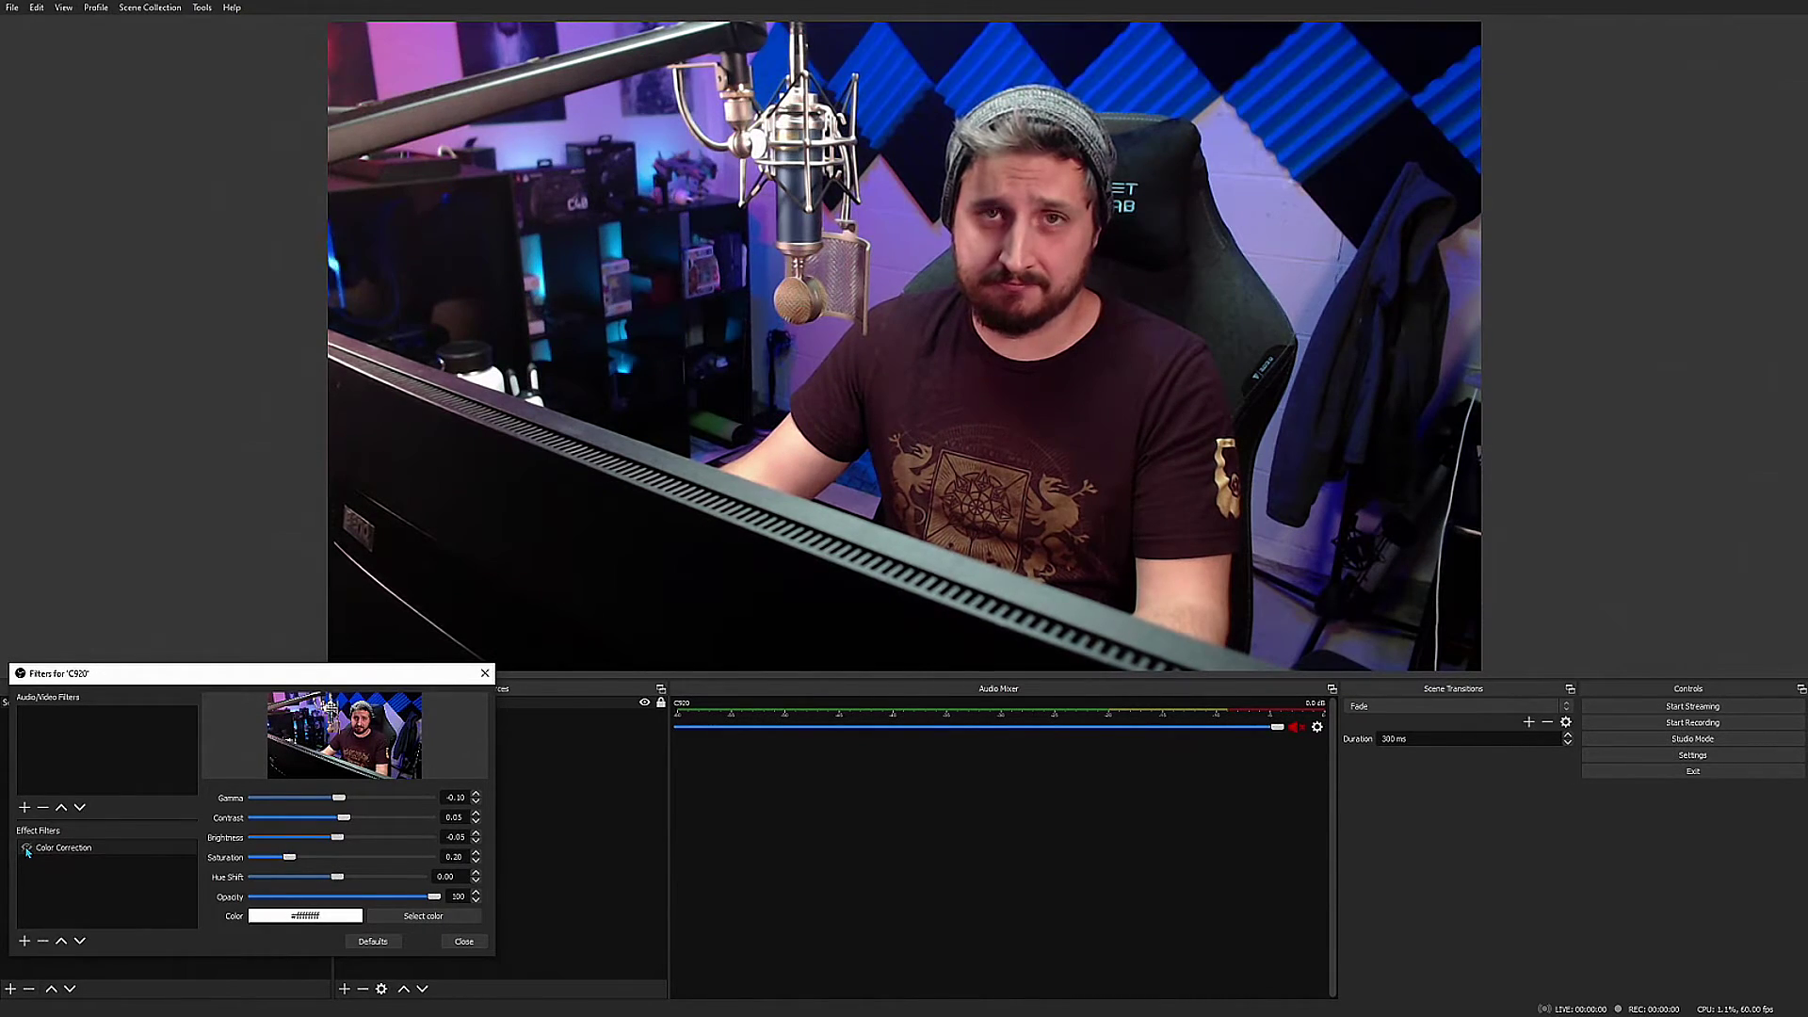
pyautogui.click(27, 849)
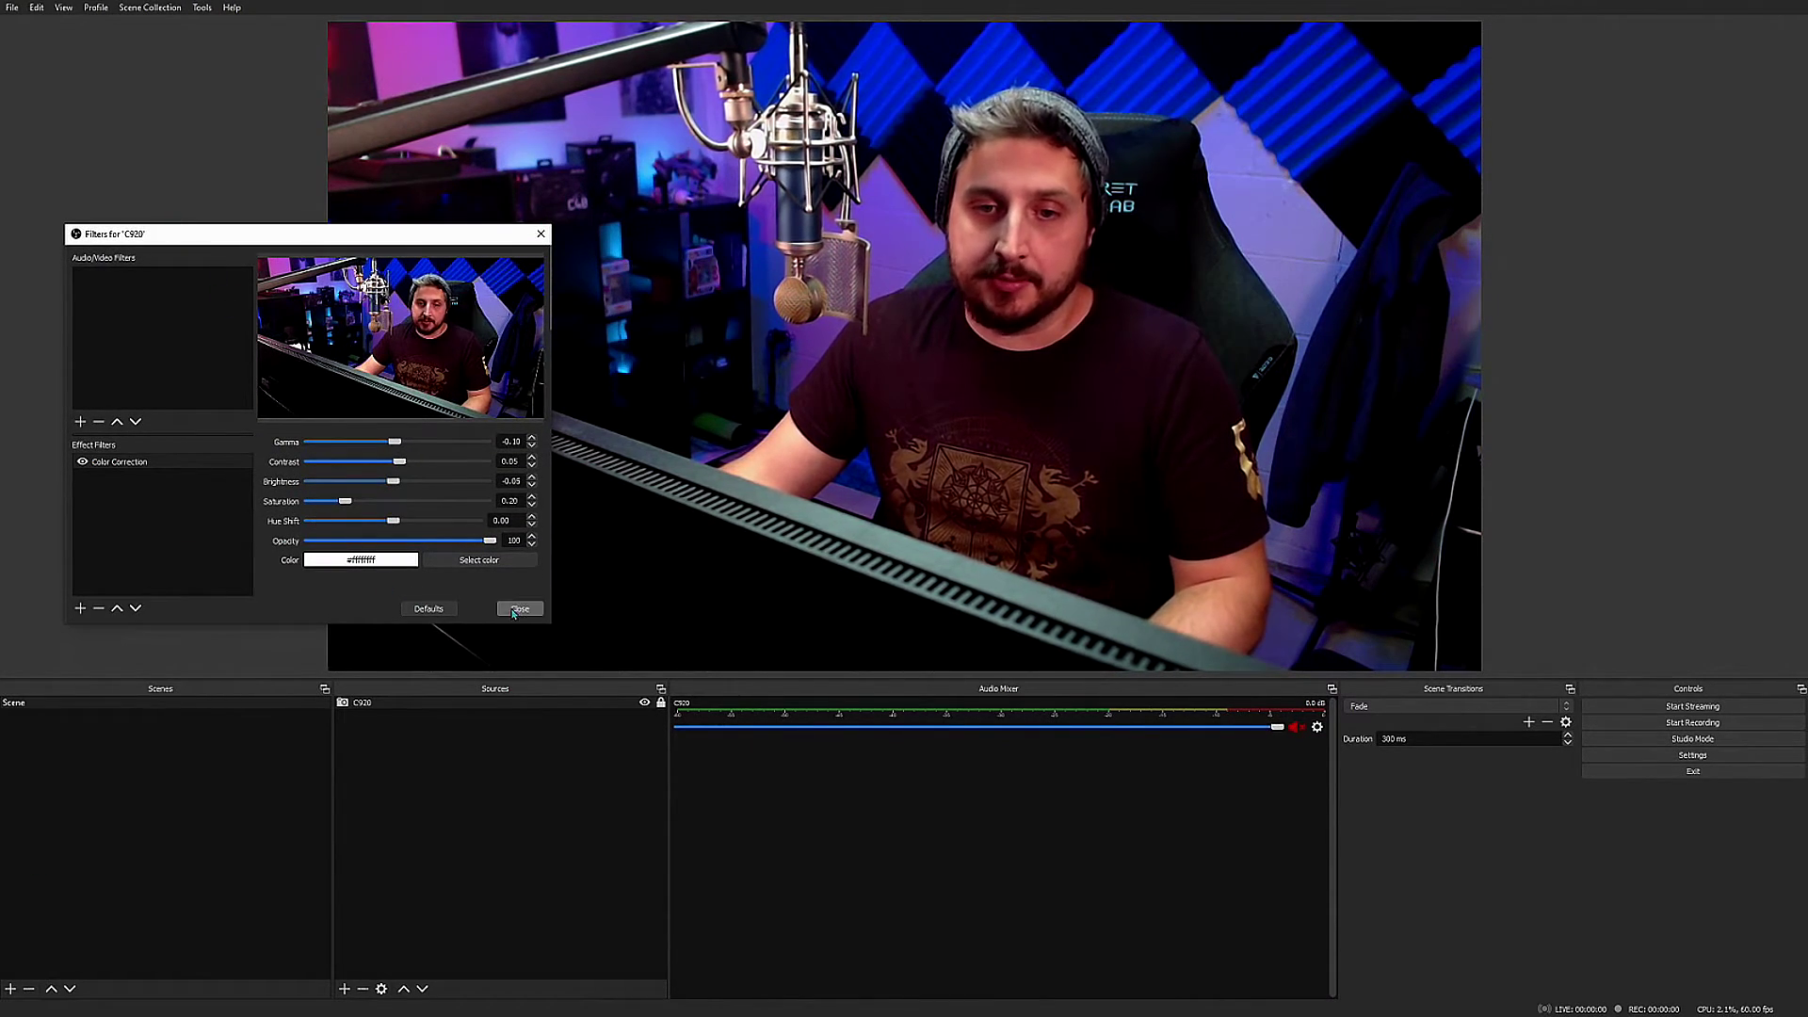
pyautogui.moveTo(548, 624); pyautogui.dragTo(539, 674)
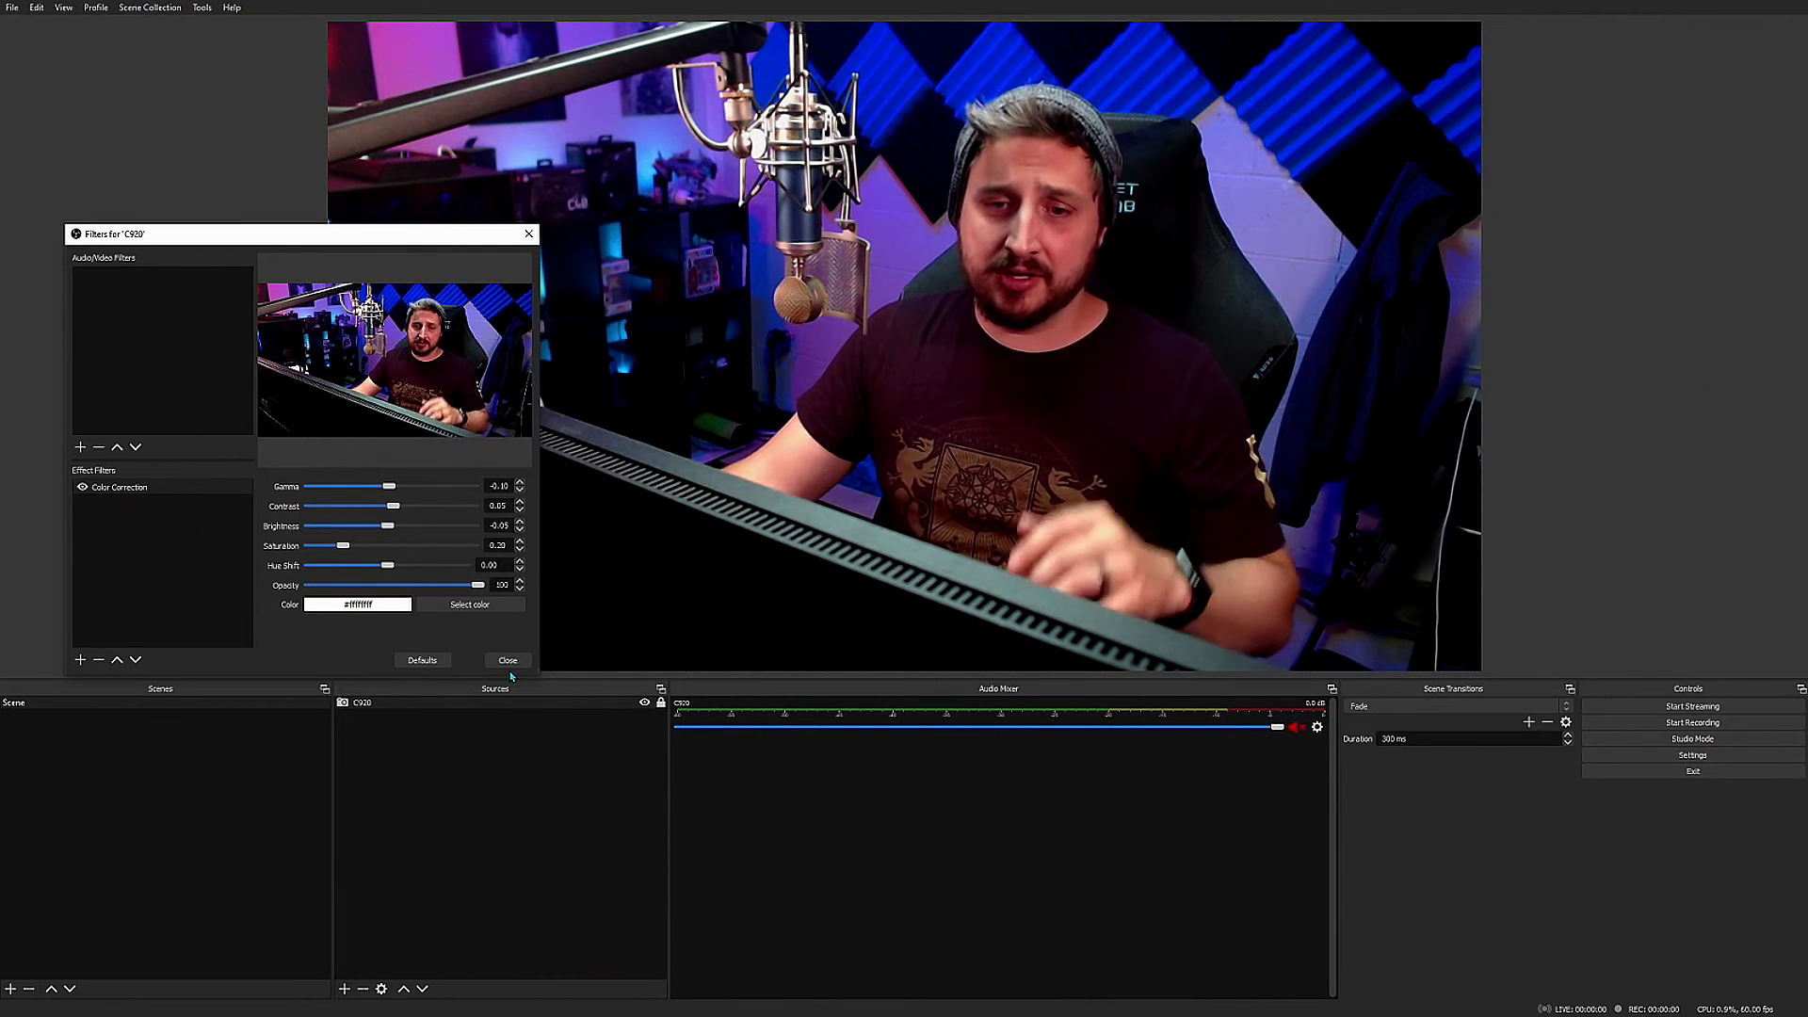
# Close the Filters for 'C920' window.
pyautogui.click(507, 659)
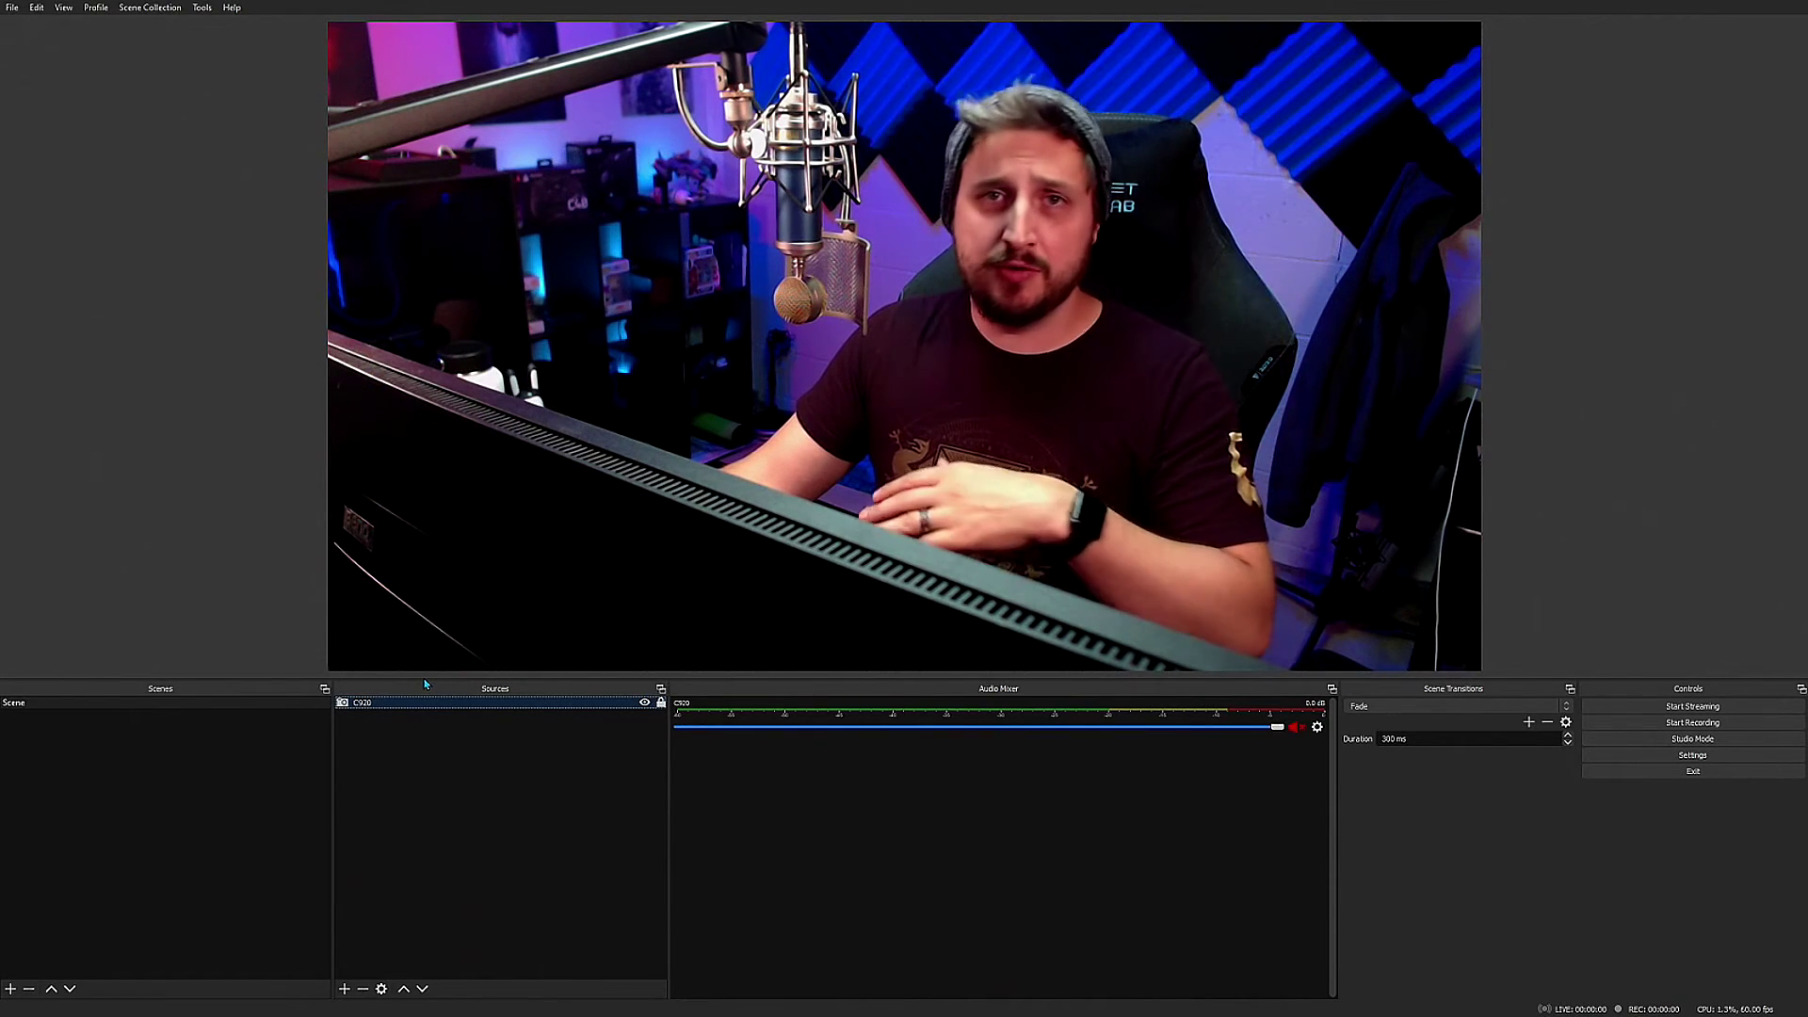